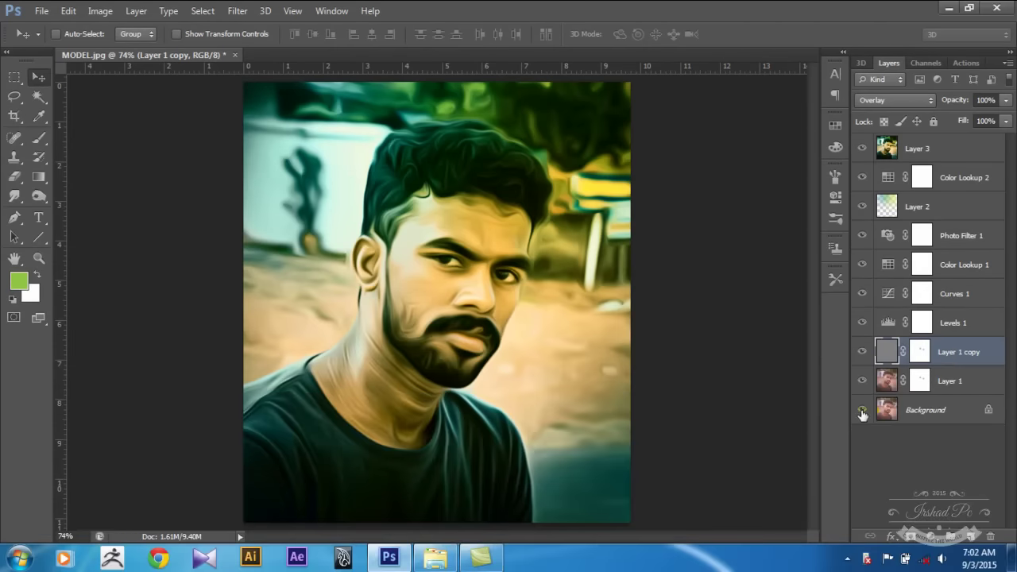
Hide all MODEL effect layers to view the original, then restore them one by one to compare
{"action": "left_click_drag", "start_coordinate": [862, 149], "coordinate": [864, 390]}
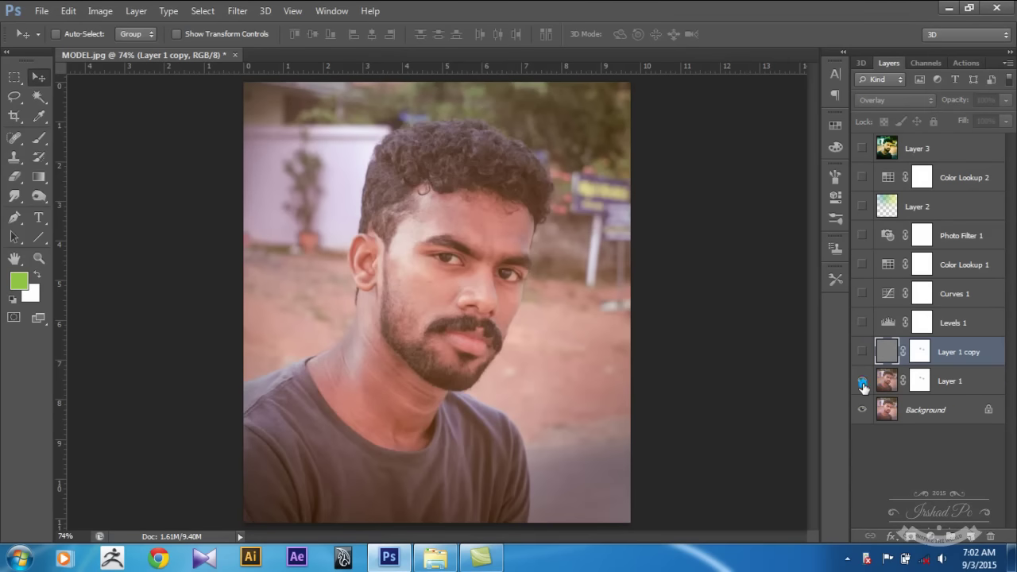
{"action": "left_click", "coordinate": [863, 380]}
{"action": "left_click", "coordinate": [862, 352]}
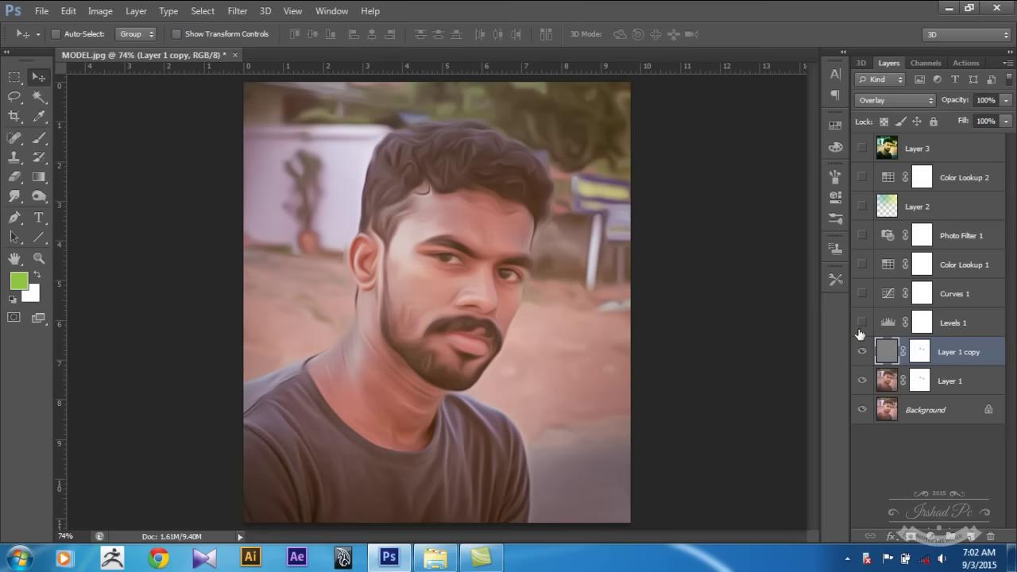
{"action": "left_click", "coordinate": [862, 323]}
{"action": "left_click", "coordinate": [861, 293]}
{"action": "left_click", "coordinate": [861, 264]}
{"action": "left_click", "coordinate": [861, 237]}
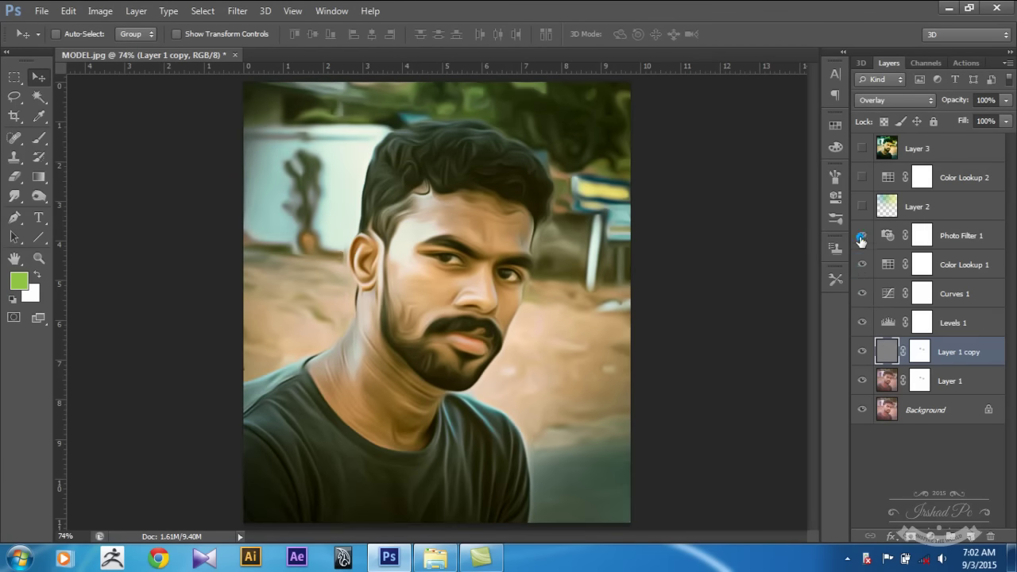
{"action": "left_click", "coordinate": [863, 206]}
{"action": "left_click", "coordinate": [862, 177]}
{"action": "left_click", "coordinate": [861, 149]}
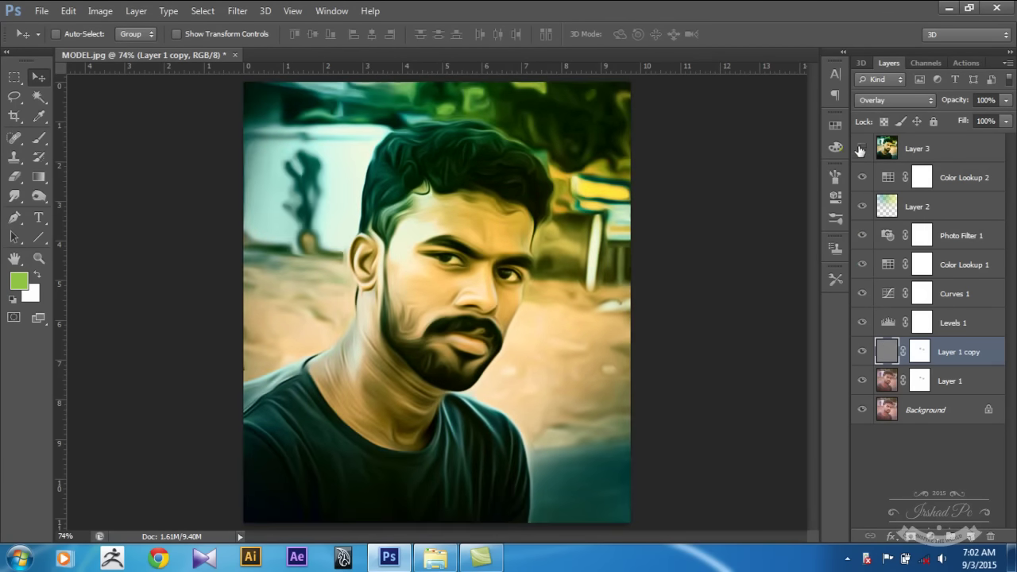
{"action": "left_click", "coordinate": [861, 145]}
Turn Layer 3 back on, then drag the DC_215 photo into Photoshop to open it
{"action": "left_click", "coordinate": [861, 145]}
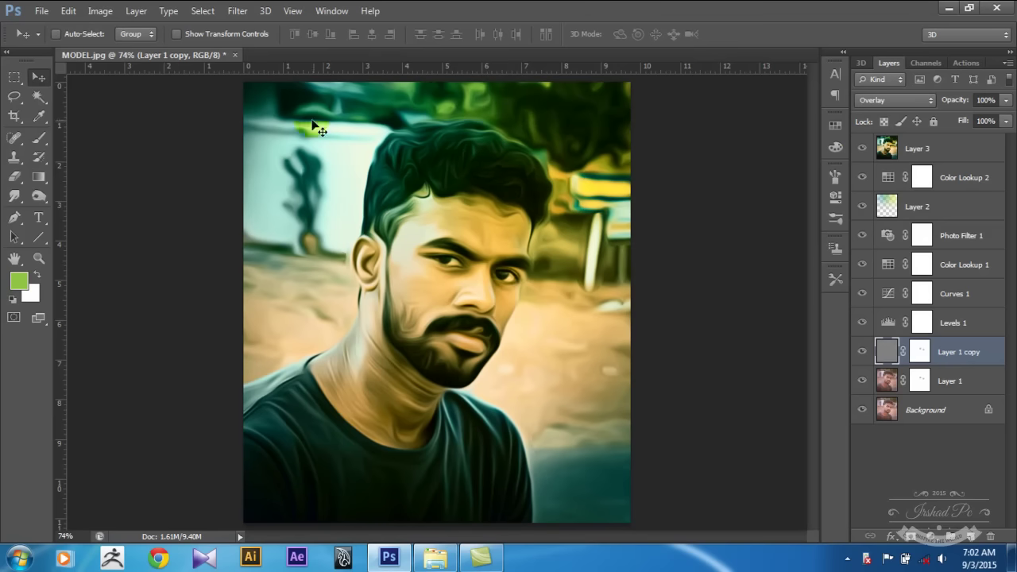
{"action": "left_click", "coordinate": [435, 557]}
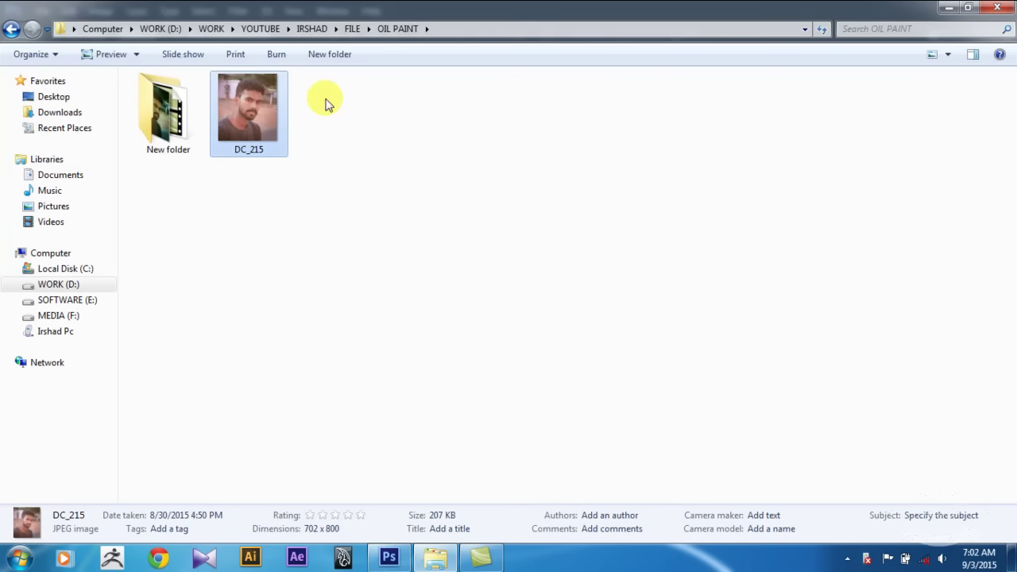
{"action": "mouse_move", "coordinate": [248, 107]}
{"action": "left_mouse_down"}
{"action": "mouse_move", "coordinate": [402, 564]}
{"action": "mouse_move", "coordinate": [387, 51]}
{"action": "left_mouse_up"}
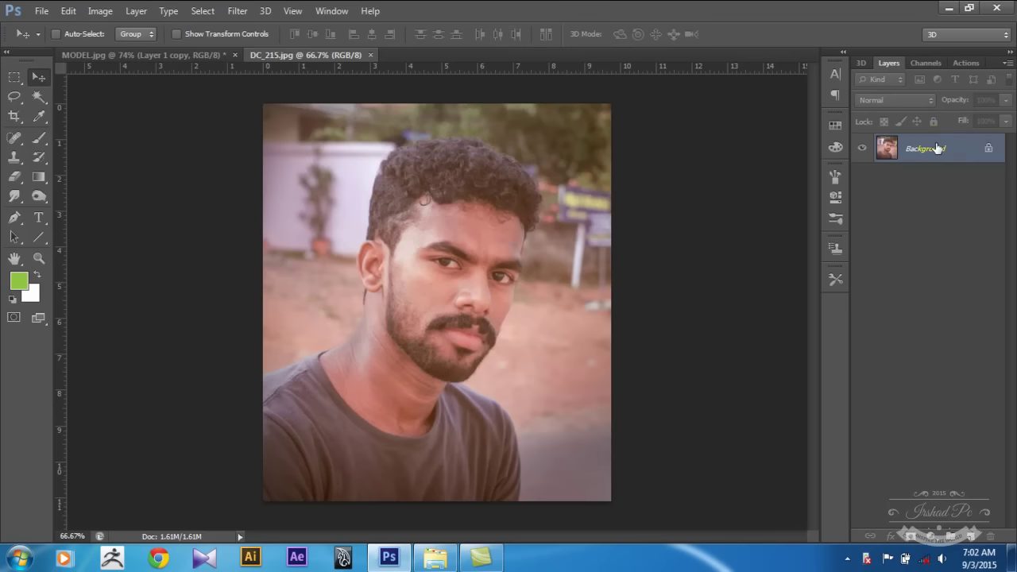
Duplicate Background and apply Oil Paint: Stylization 8.51, Cleanliness 6.95, Shine 0
{"action": "left_click_drag", "start_coordinate": [937, 148], "coordinate": [971, 537]}
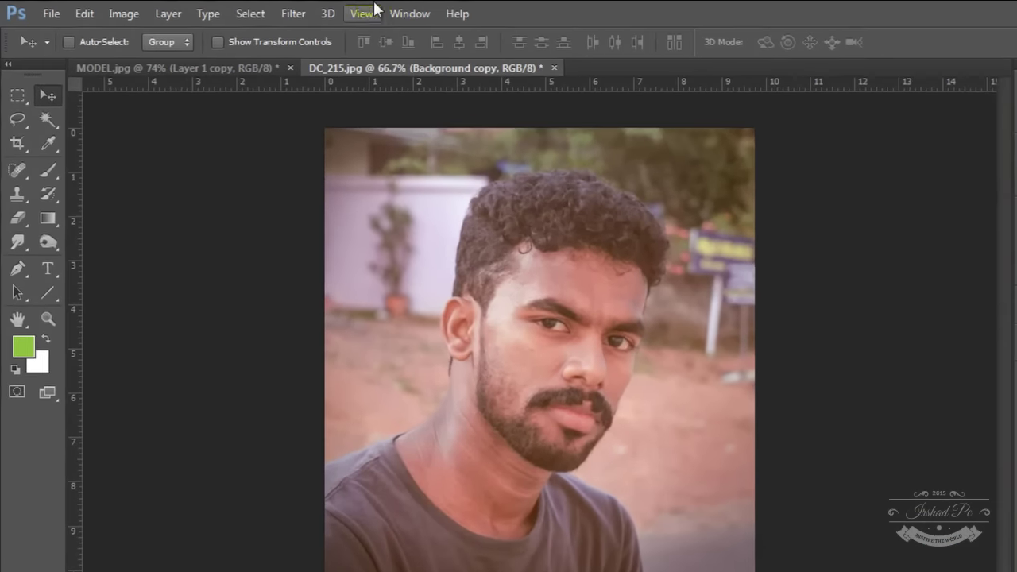
{"action": "left_click", "coordinate": [242, 11]}
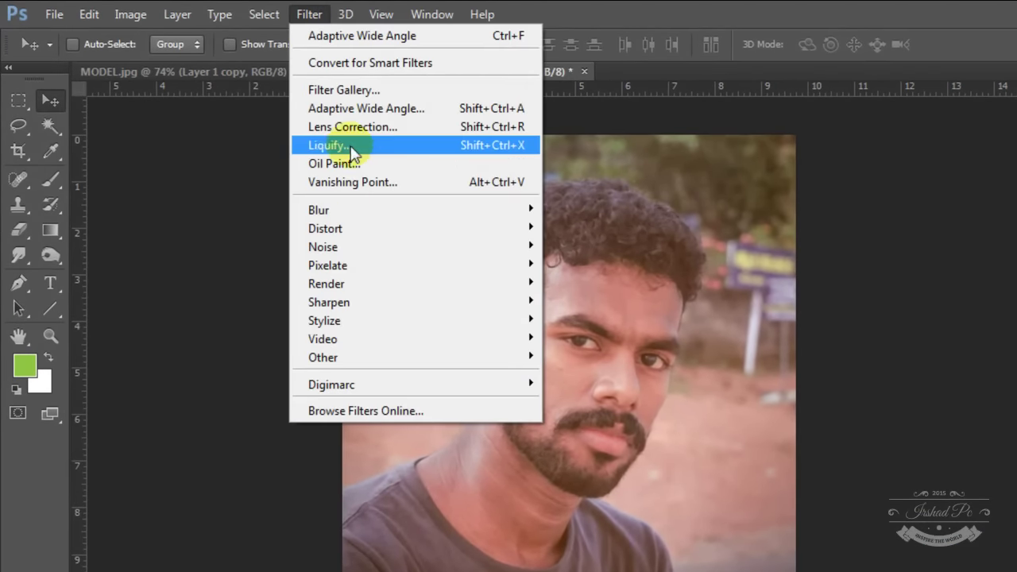
{"action": "left_click", "coordinate": [355, 165]}
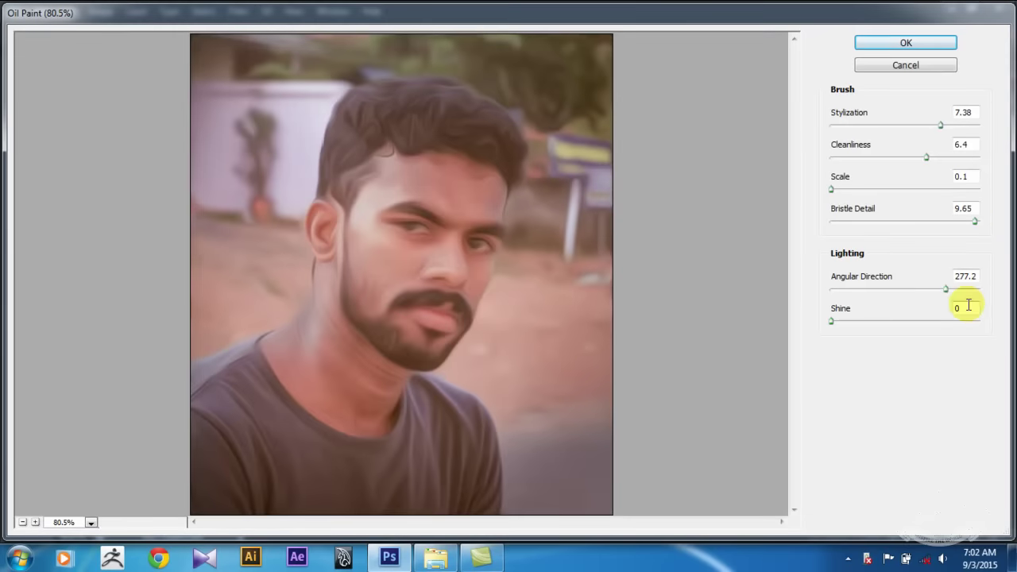
{"action": "mouse_move", "coordinate": [830, 321]}
{"action": "left_mouse_down"}
{"action": "mouse_move", "coordinate": [858, 332]}
{"action": "mouse_move", "coordinate": [825, 332]}
{"action": "left_mouse_up"}
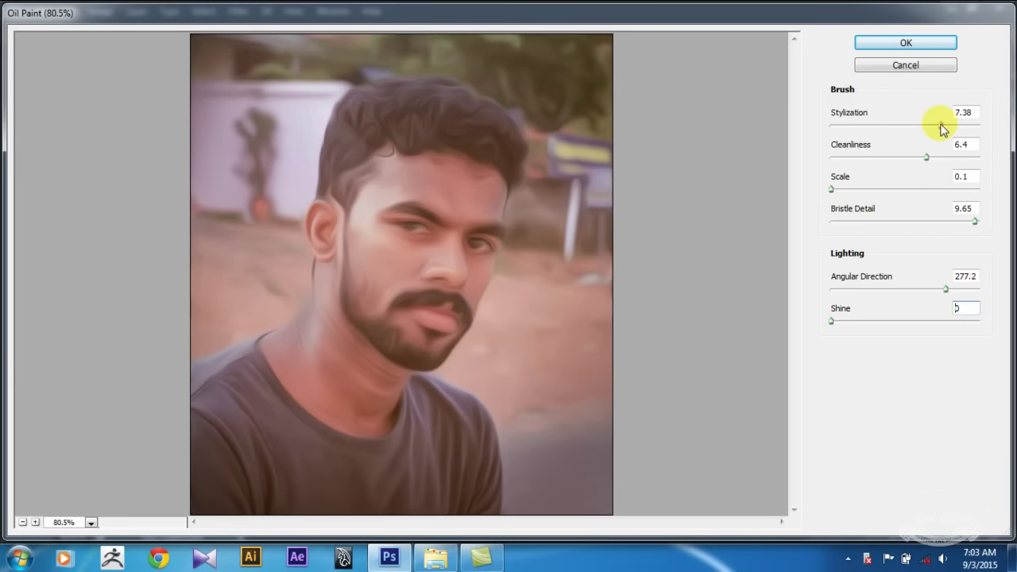
{"action": "left_click_drag", "start_coordinate": [941, 128], "coordinate": [958, 130]}
{"action": "left_click", "coordinate": [927, 159]}
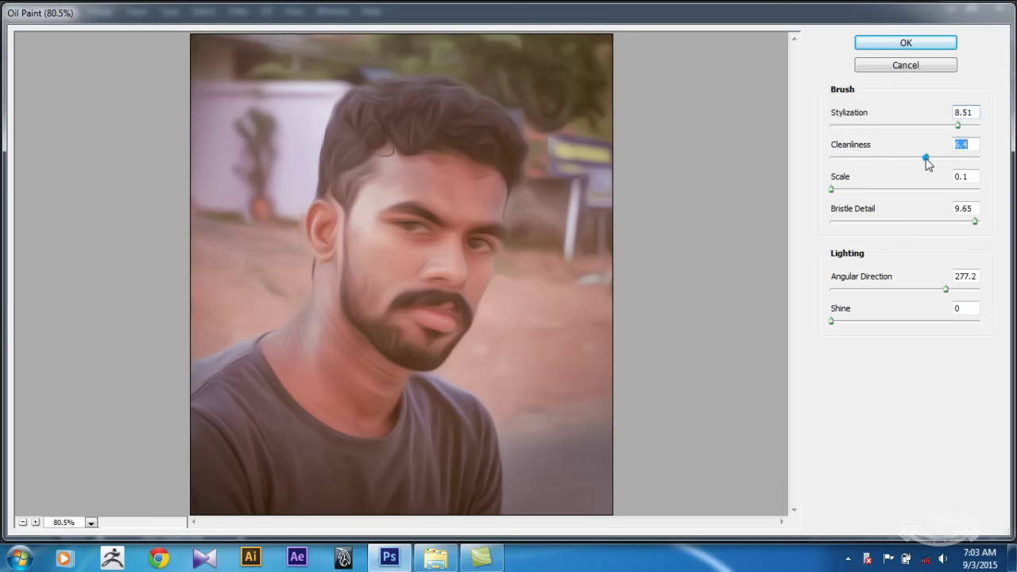
{"action": "left_click_drag", "start_coordinate": [927, 159], "coordinate": [934, 157]}
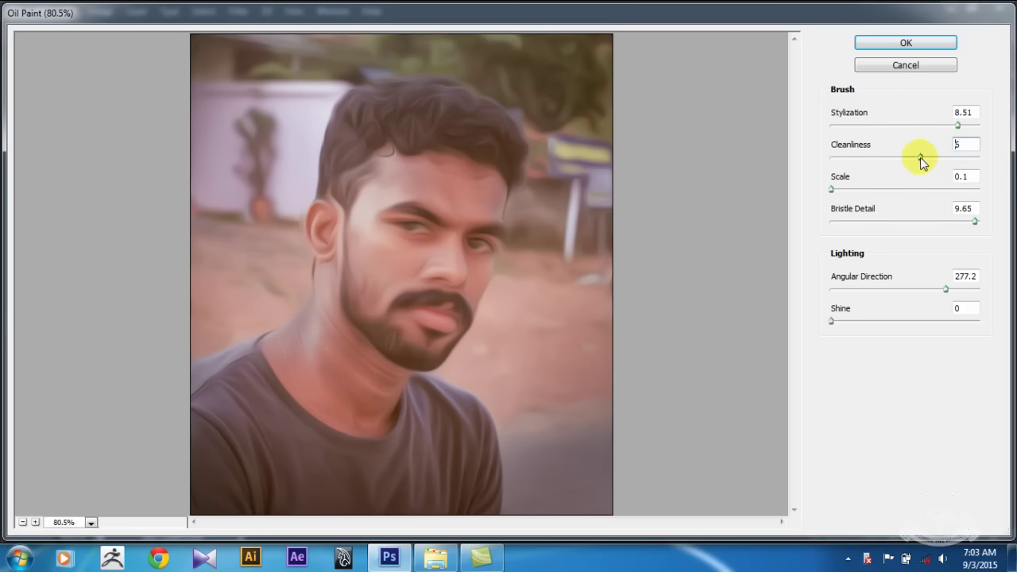
{"action": "left_click", "coordinate": [892, 42]}
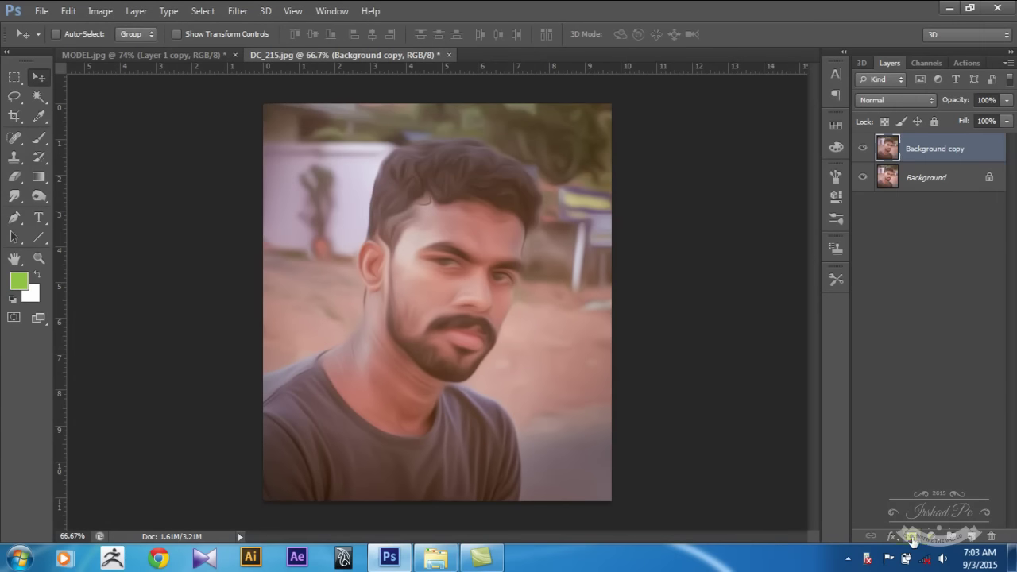
Add a layer mask to the painted copy and zoom in on the eyes with a smaller brush
{"action": "left_click", "coordinate": [912, 538]}
{"action": "left_click", "coordinate": [42, 139]}
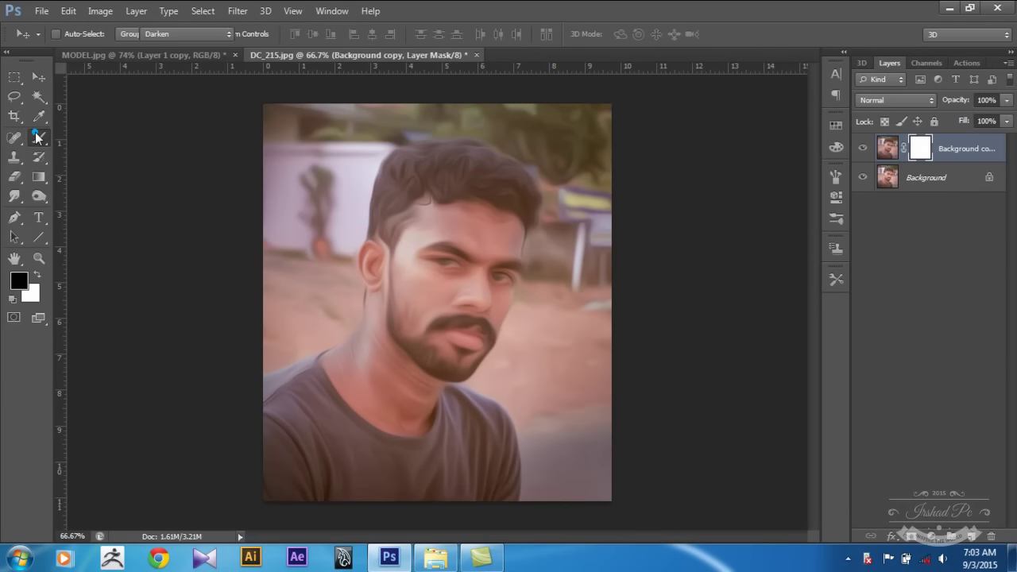
{"action": "key", "text": "bracketleft"}
{"action": "key", "text": "bracketleft"}
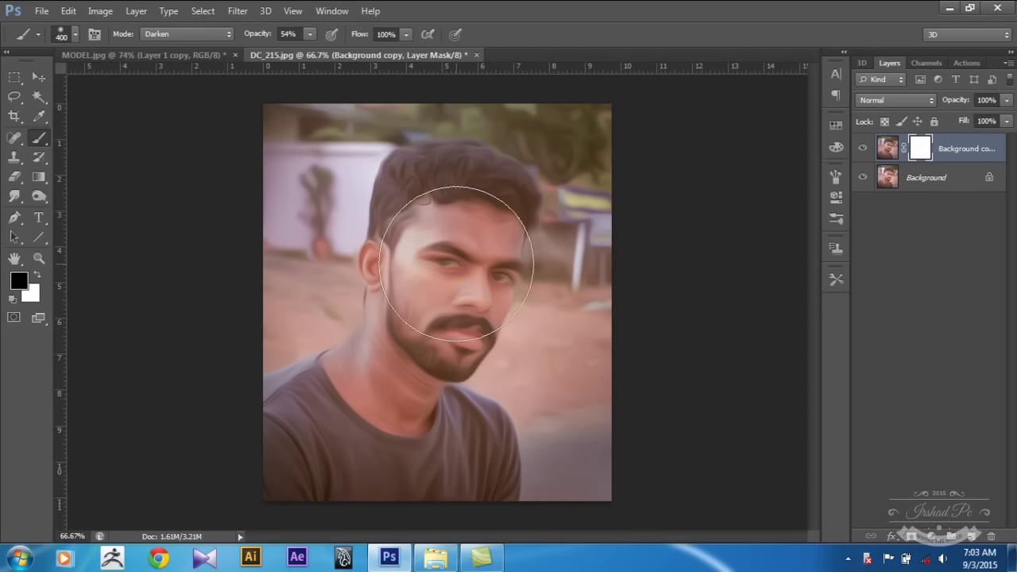
{"action": "key", "text": "bracketleft"}
{"action": "key", "text": "bracketleft"}
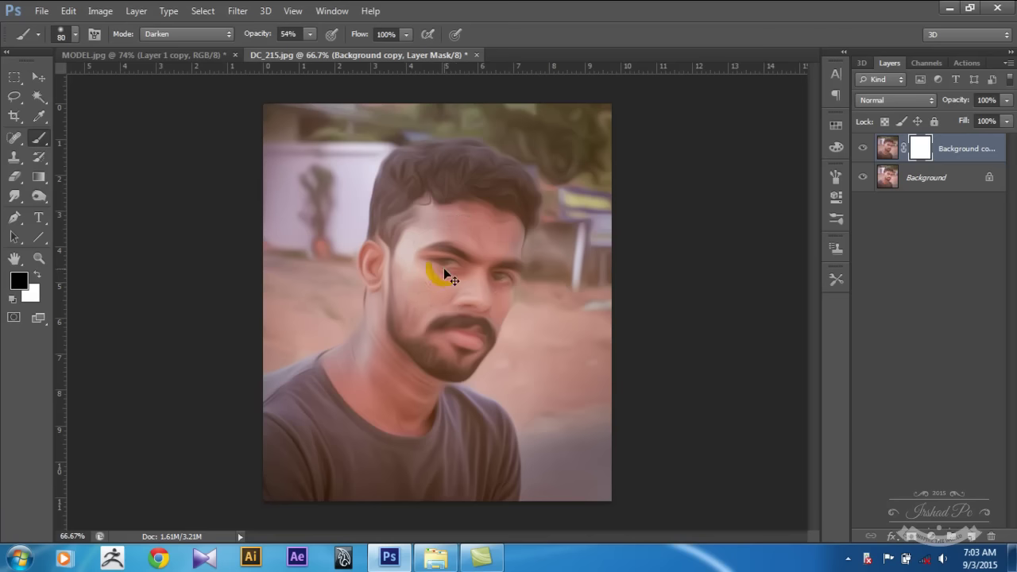
{"action": "left_click", "coordinate": [443, 268], "text": "ctrl"}
{"action": "left_click_drag", "start_coordinate": [444, 268], "coordinate": [370, 426]}
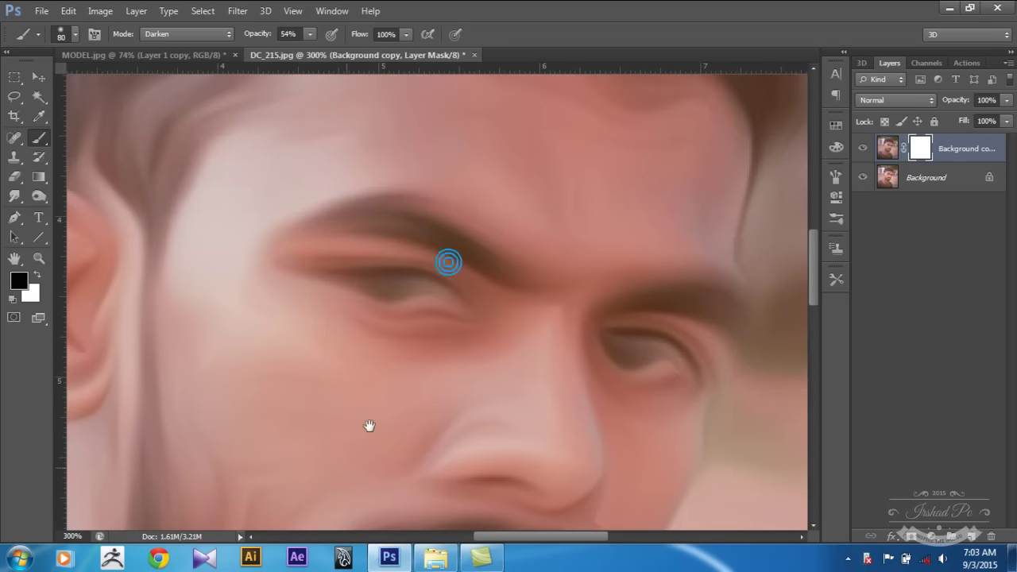
Mask the paint effect over both eyes, redoing the strokes, then fit the photo in view
{"action": "left_click_drag", "start_coordinate": [396, 302], "coordinate": [429, 302]}
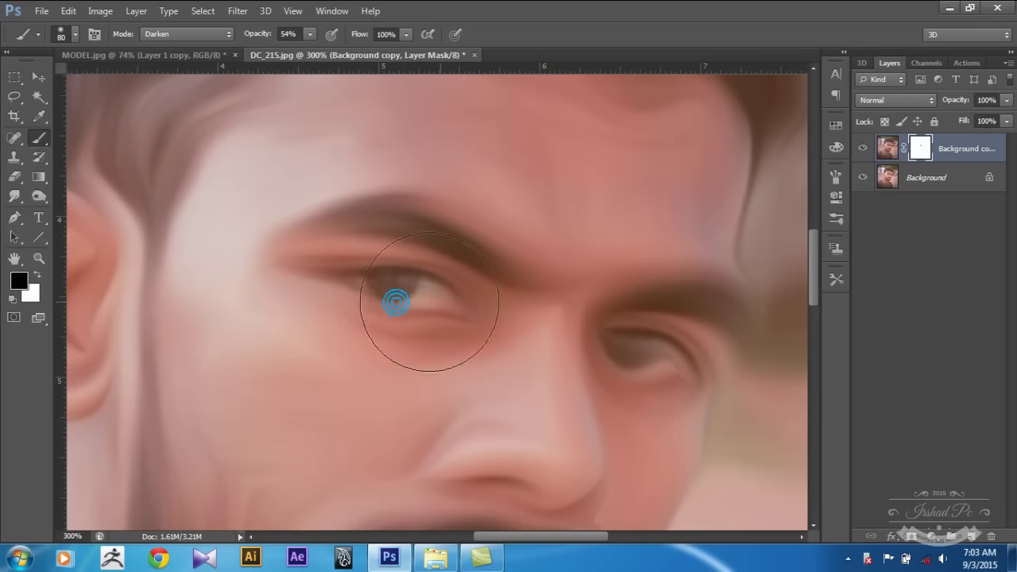
{"action": "left_click_drag", "start_coordinate": [634, 343], "coordinate": [642, 348]}
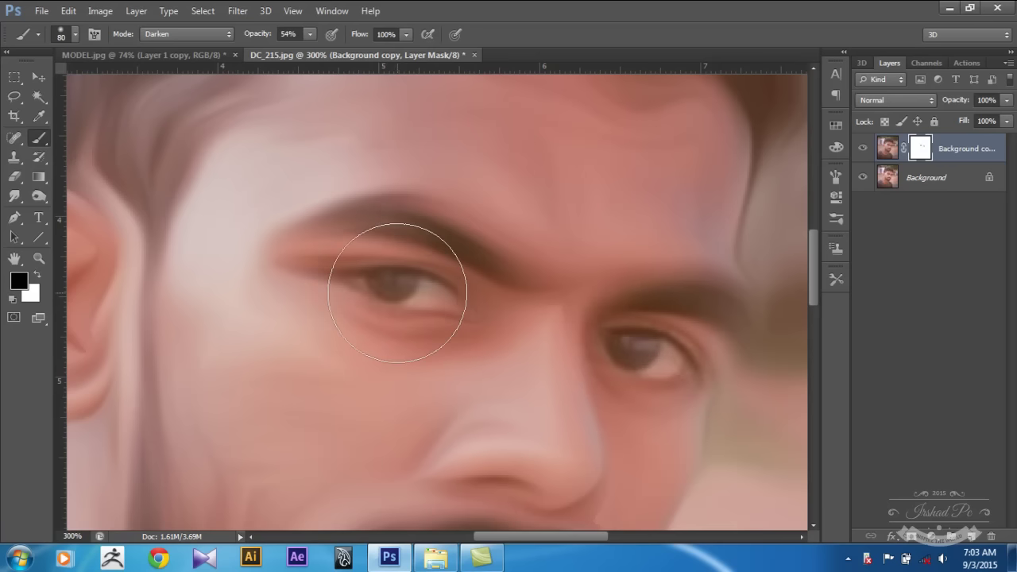
{"action": "left_click_drag", "start_coordinate": [403, 291], "coordinate": [331, 295]}
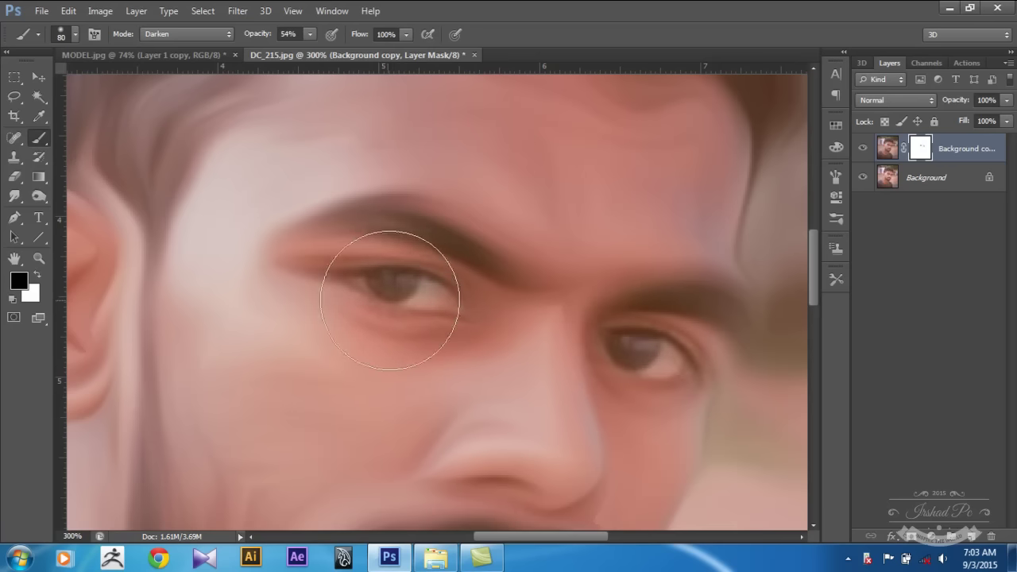
{"action": "key", "text": "ctrl+alt+z"}
{"action": "key", "text": "ctrl+alt+z"}
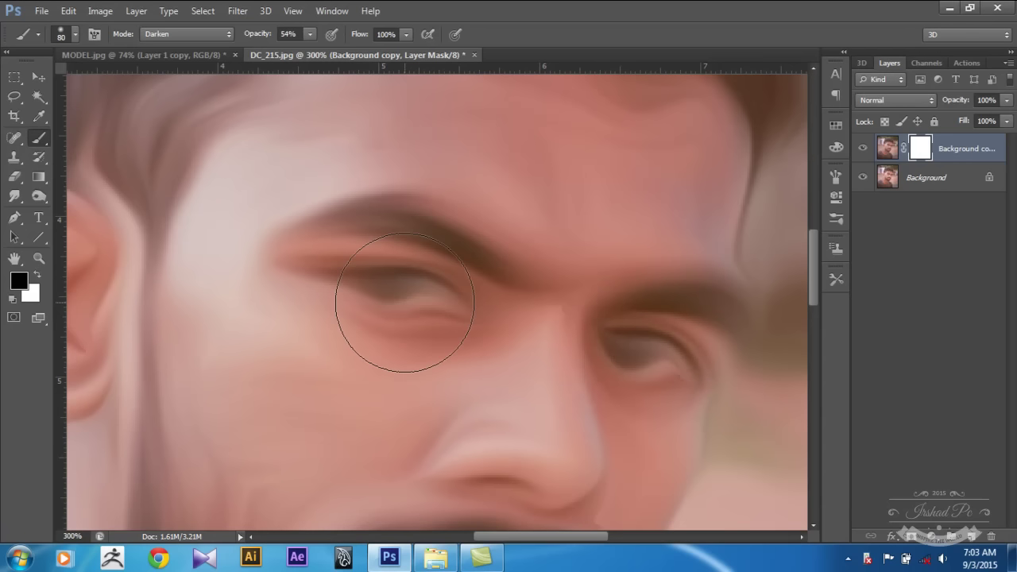
{"action": "left_click", "coordinate": [651, 354]}
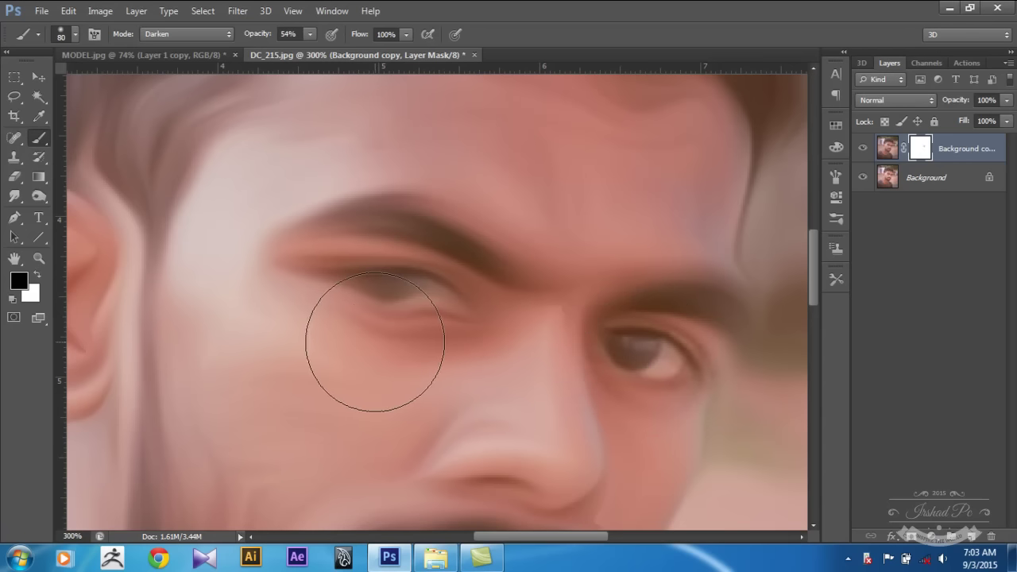
{"action": "key", "text": "bracketright"}
{"action": "key", "text": "bracketright"}
{"action": "key", "text": "bracketright"}
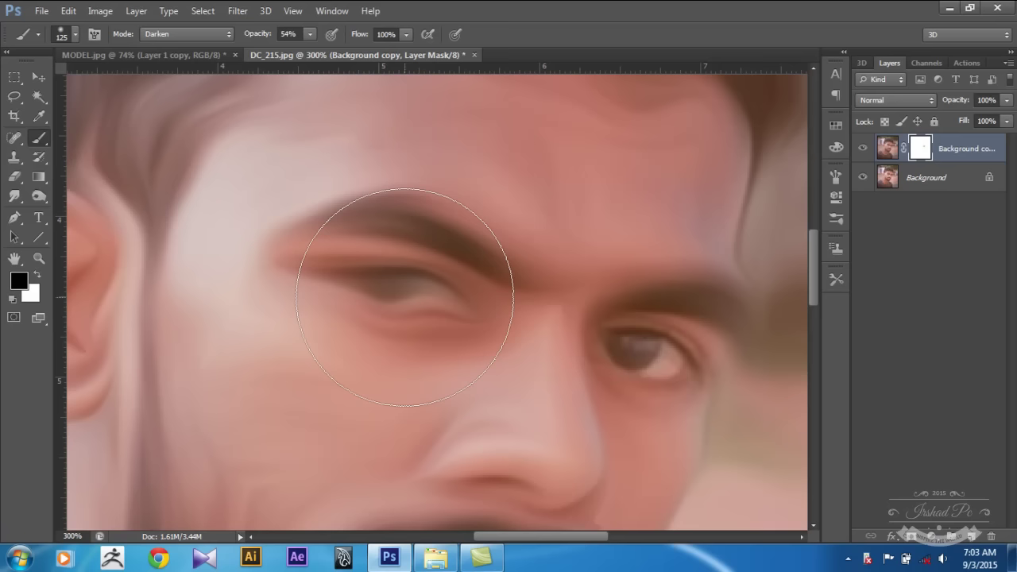
{"action": "key", "text": "bracketleft"}
{"action": "left_click", "coordinate": [402, 302]}
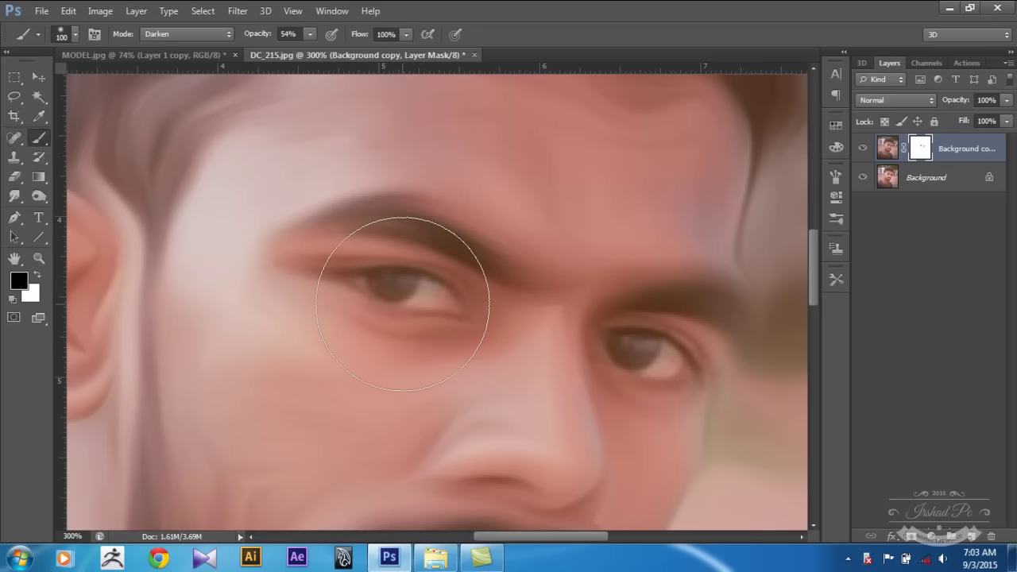
{"action": "key", "text": "v"}
{"action": "key", "text": "ctrl+0"}
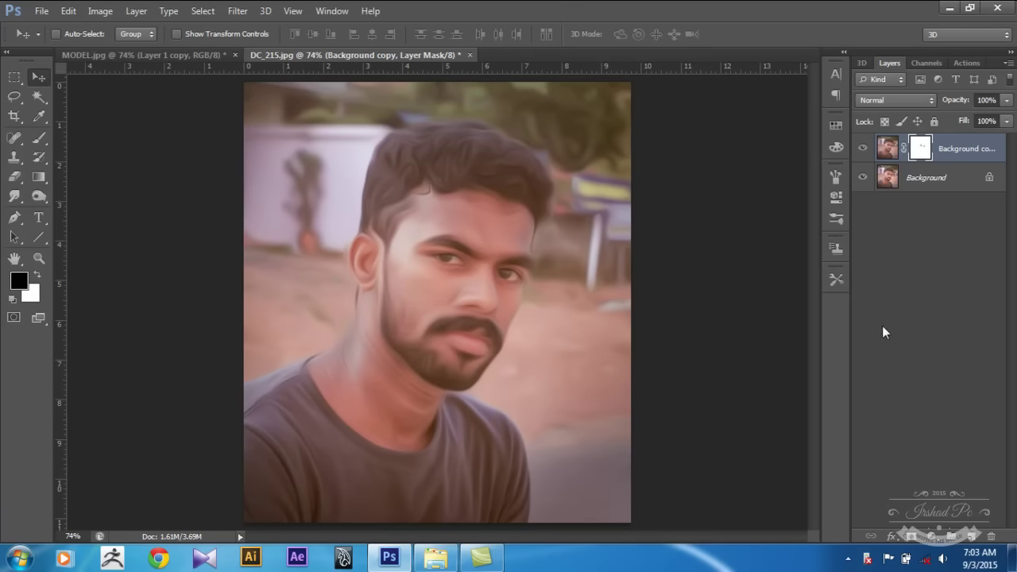
Duplicate the painted layer and apply a High Pass filter with a 6.4-pixel radius
{"action": "left_click_drag", "start_coordinate": [971, 163], "coordinate": [971, 536]}
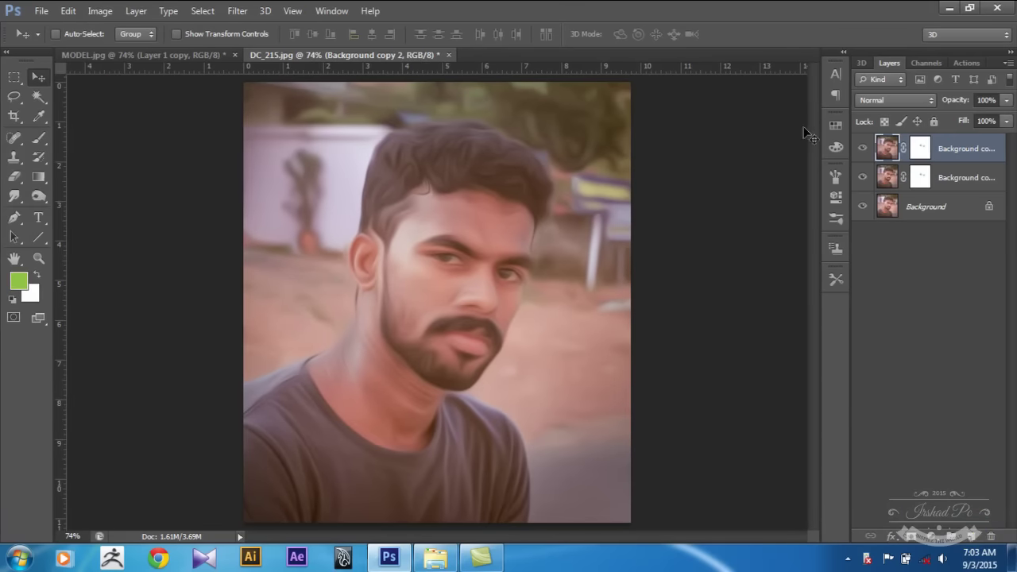
{"action": "left_click", "coordinate": [237, 8]}
{"action": "mouse_move", "coordinate": [308, 340]}
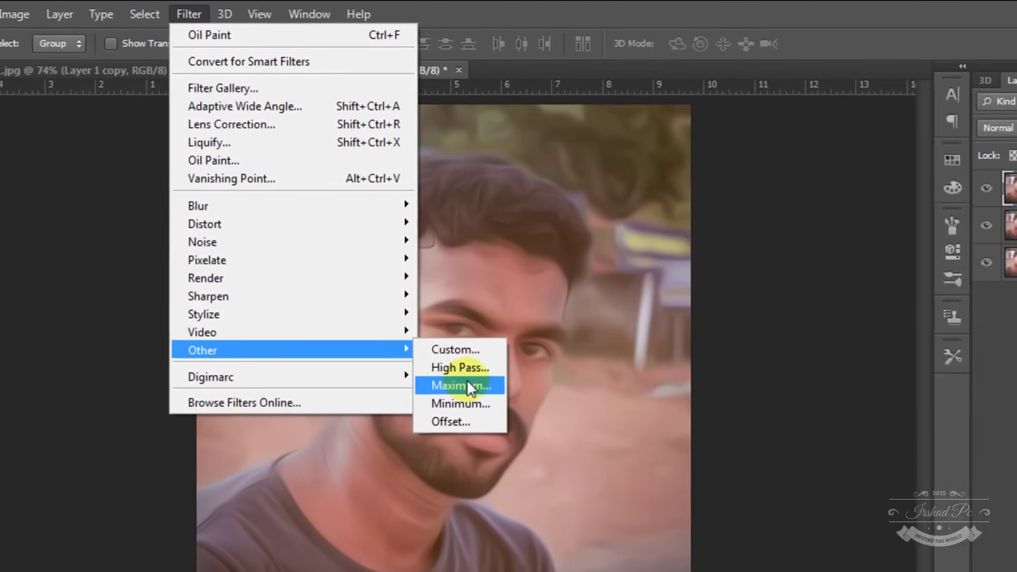
{"action": "left_click", "coordinate": [460, 367]}
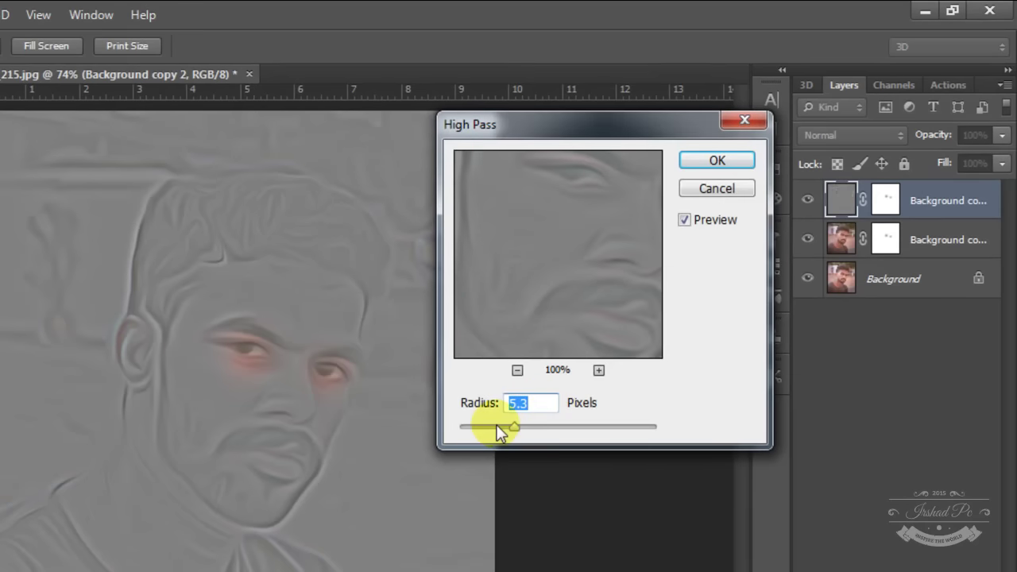
{"action": "left_click_drag", "start_coordinate": [515, 430], "coordinate": [515, 433]}
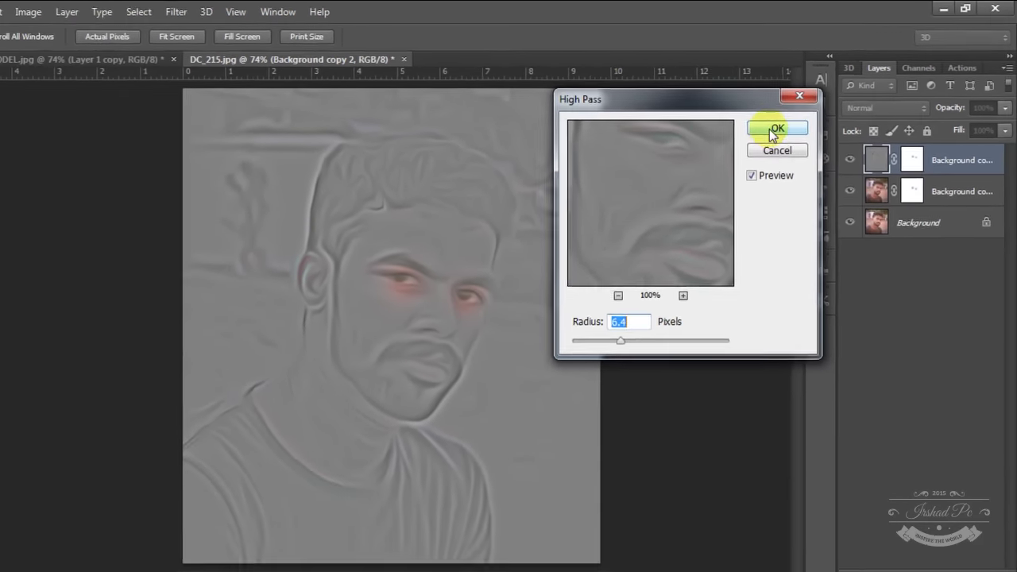
{"action": "left_click", "coordinate": [771, 129]}
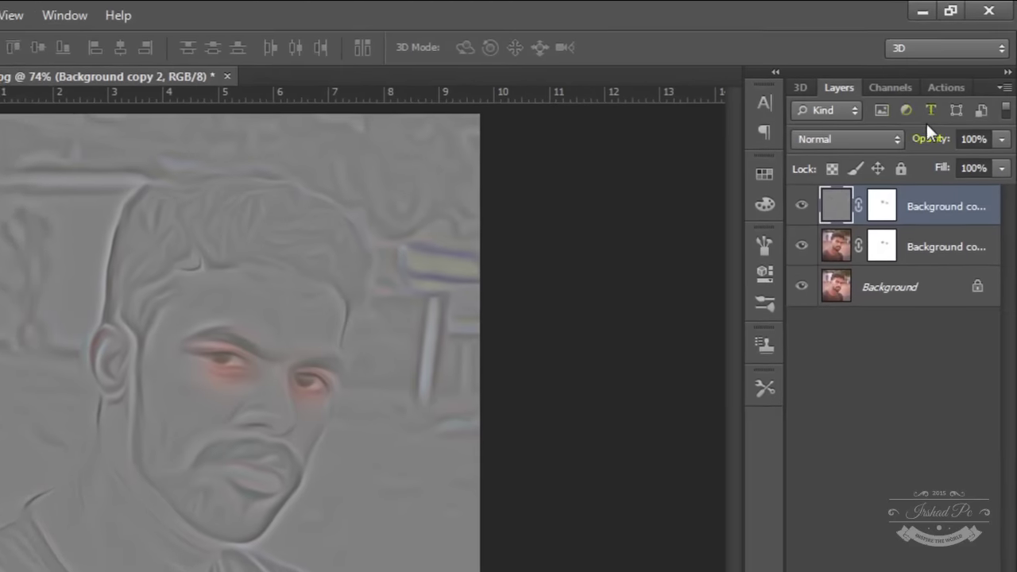
Set Background copy 2's blend mode to Overlay and toggle it to compare
{"action": "left_click", "coordinate": [890, 145]}
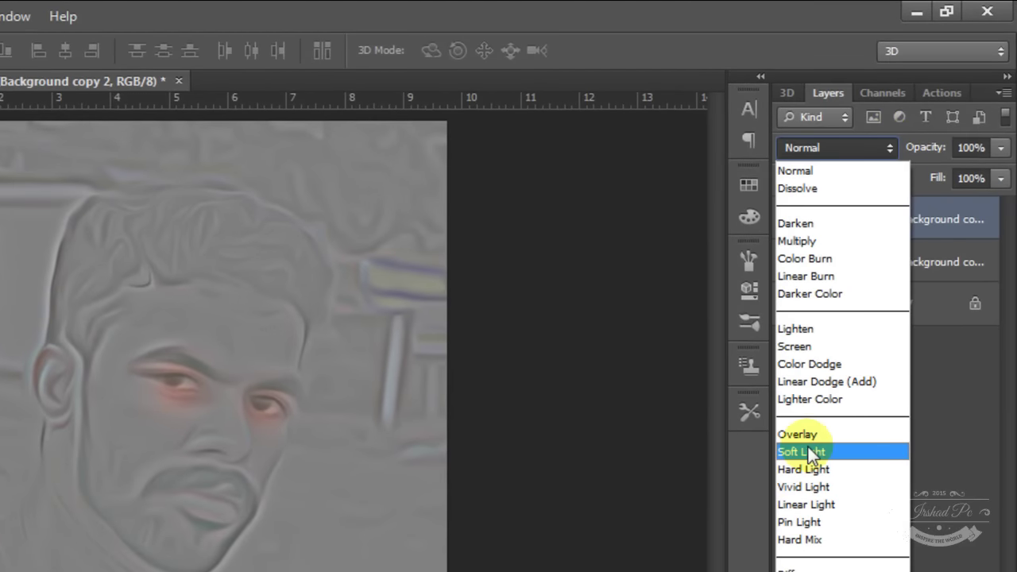
{"action": "left_click", "coordinate": [804, 448]}
{"action": "key", "text": "Up"}
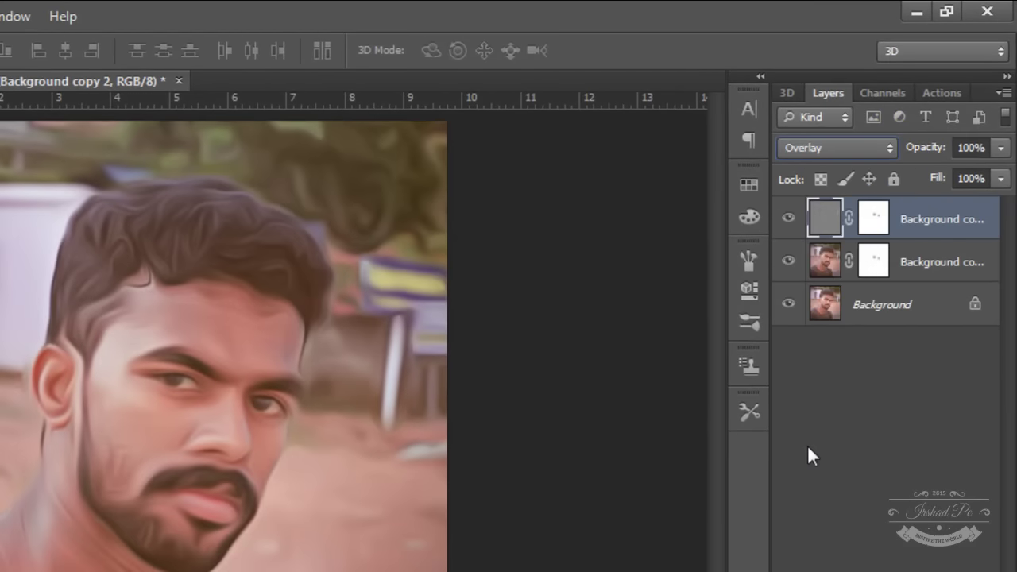
{"action": "left_click", "coordinate": [857, 151]}
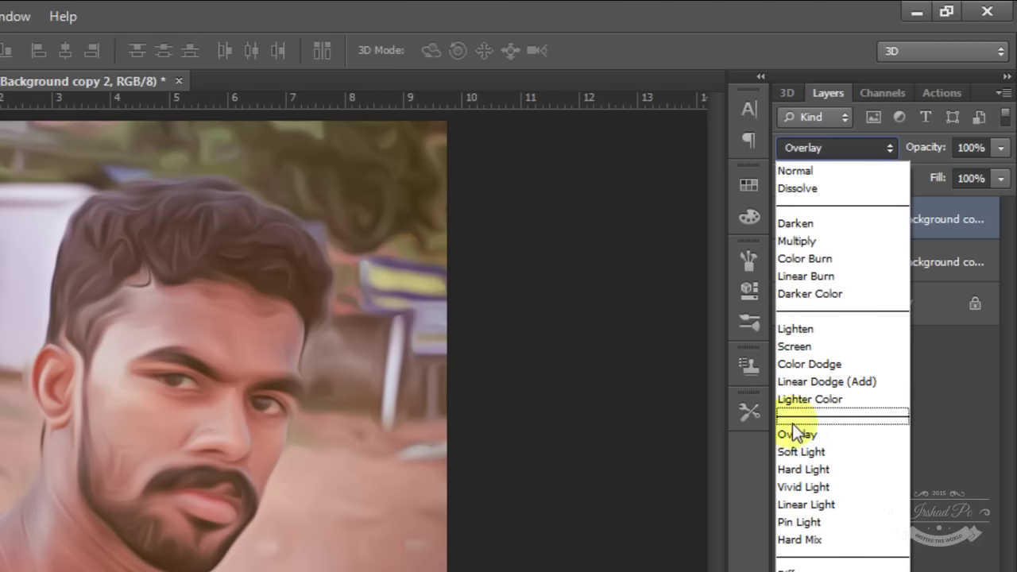
{"action": "left_click", "coordinate": [831, 436]}
{"action": "left_click", "coordinate": [885, 421]}
{"action": "left_click", "coordinate": [954, 151]}
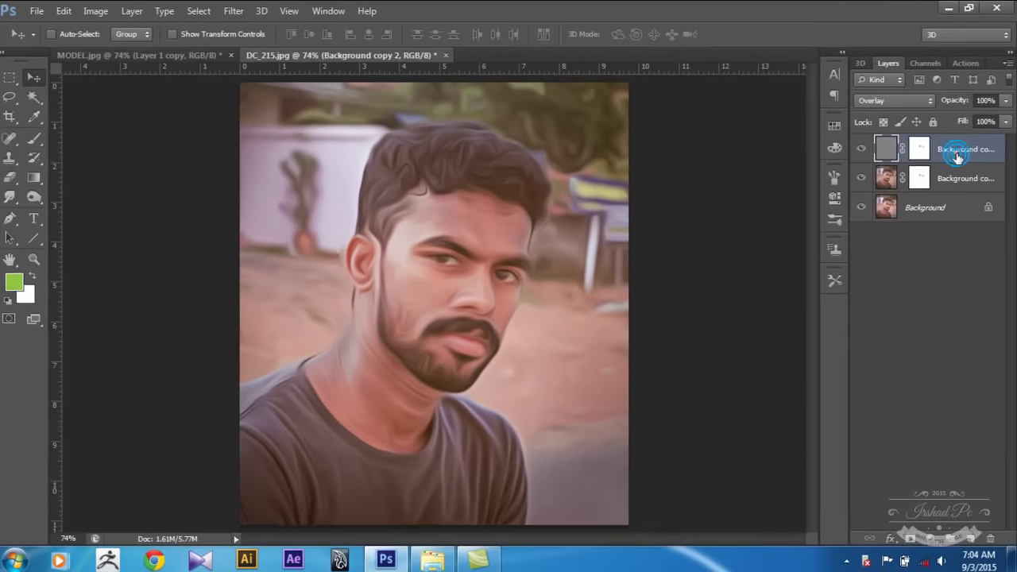
{"action": "left_click", "coordinate": [863, 149]}
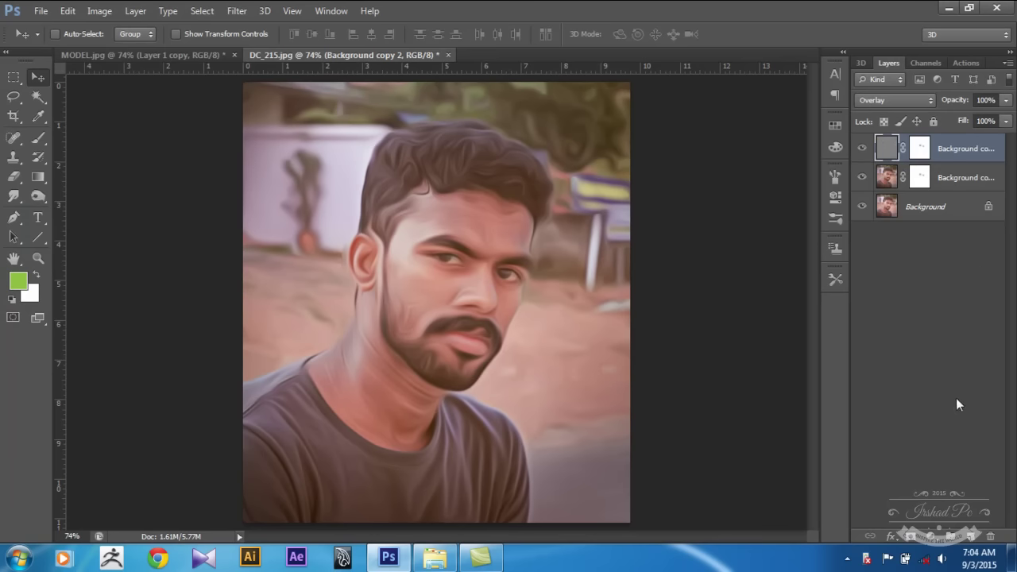
Add a Curves adjustment layer with a contrast S-curve on RGB
{"action": "left_click", "coordinate": [932, 537]}
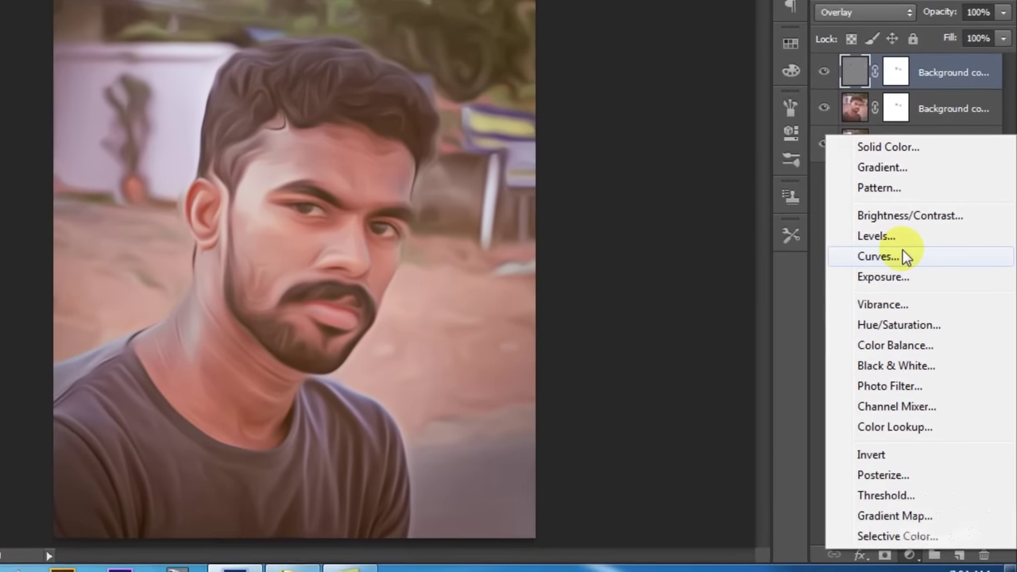
{"action": "left_click", "coordinate": [910, 297]}
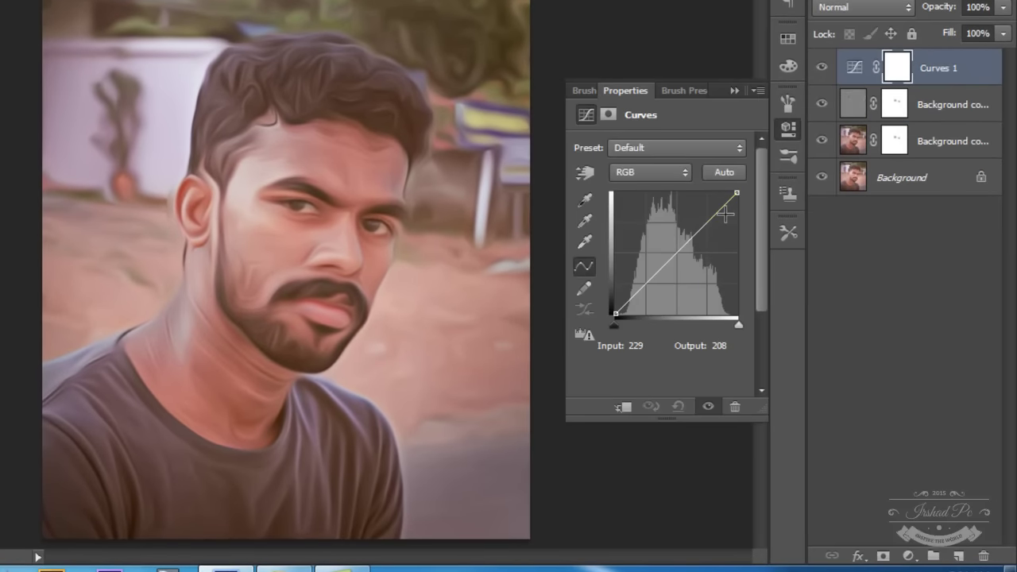
{"action": "left_click_drag", "start_coordinate": [711, 212], "coordinate": [710, 206]}
{"action": "mouse_move", "coordinate": [663, 234]}
{"action": "left_mouse_down"}
{"action": "mouse_move", "coordinate": [664, 256]}
{"action": "mouse_move", "coordinate": [675, 250]}
{"action": "left_mouse_up"}
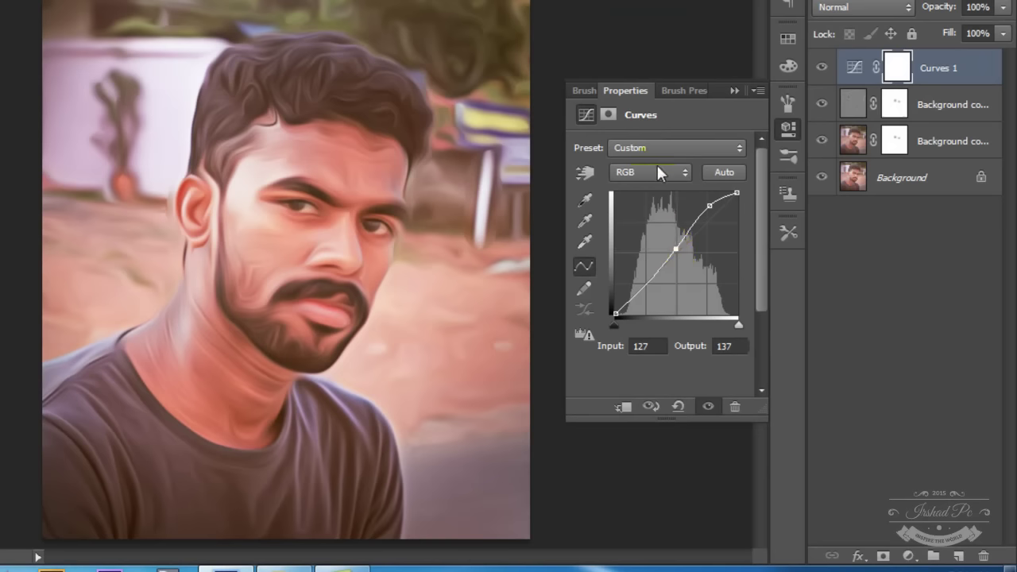
Reshape the Blue channel curve, raising its upper point and adding a middle point
{"action": "left_click", "coordinate": [656, 164]}
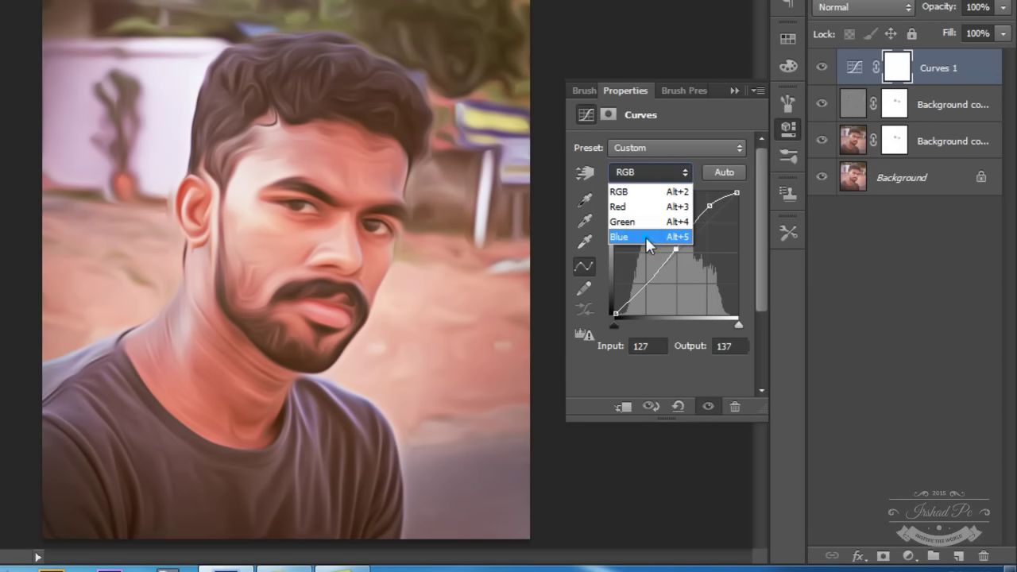
{"action": "left_click", "coordinate": [645, 237]}
{"action": "left_click_drag", "start_coordinate": [708, 222], "coordinate": [708, 210]}
{"action": "left_click_drag", "start_coordinate": [659, 243], "coordinate": [681, 248]}
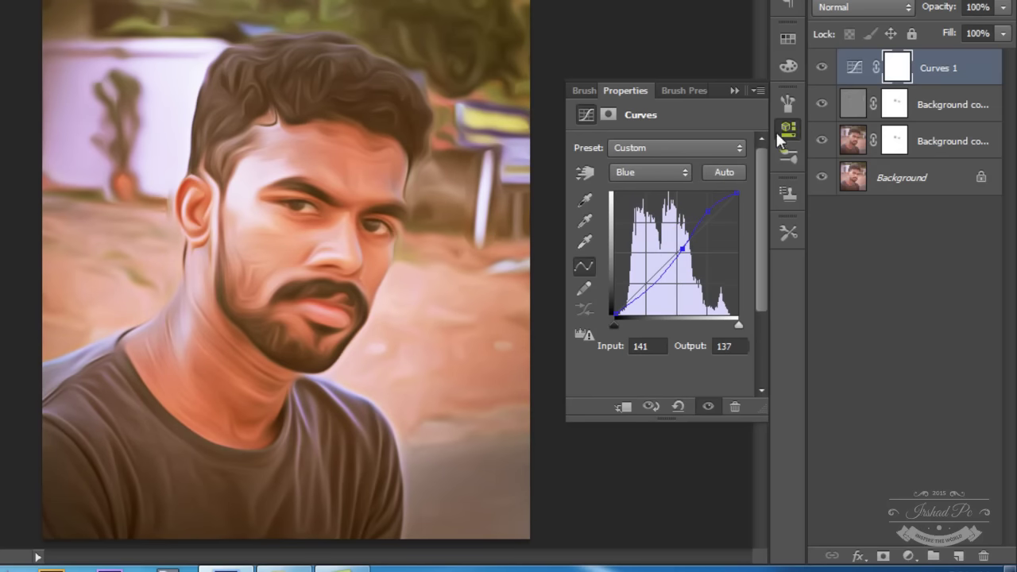
{"action": "left_click_drag", "start_coordinate": [707, 212], "coordinate": [710, 209]}
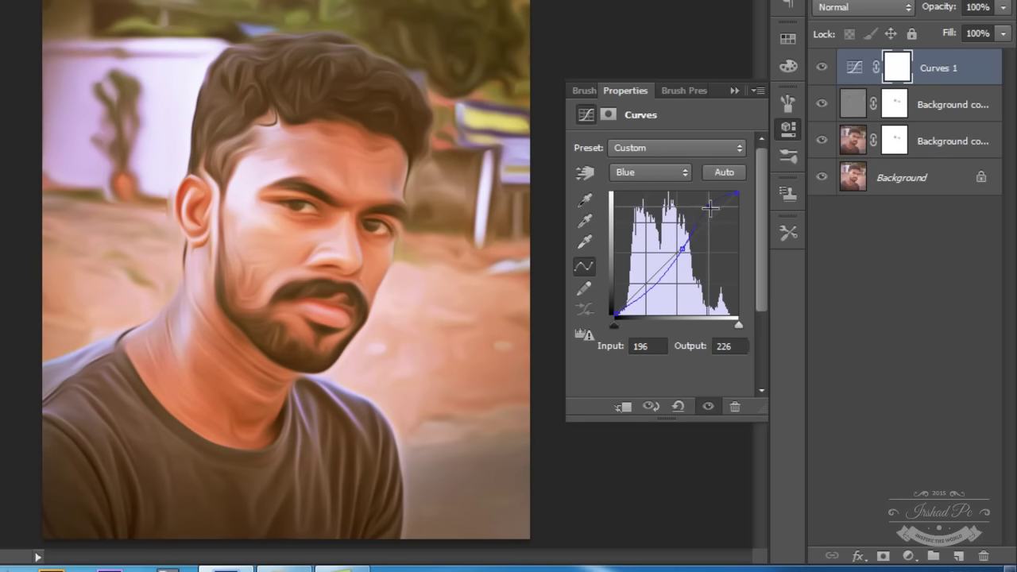
{"action": "mouse_move", "coordinate": [681, 248]}
{"action": "left_mouse_down"}
{"action": "mouse_move", "coordinate": [681, 240]}
{"action": "mouse_move", "coordinate": [685, 248]}
{"action": "left_mouse_up"}
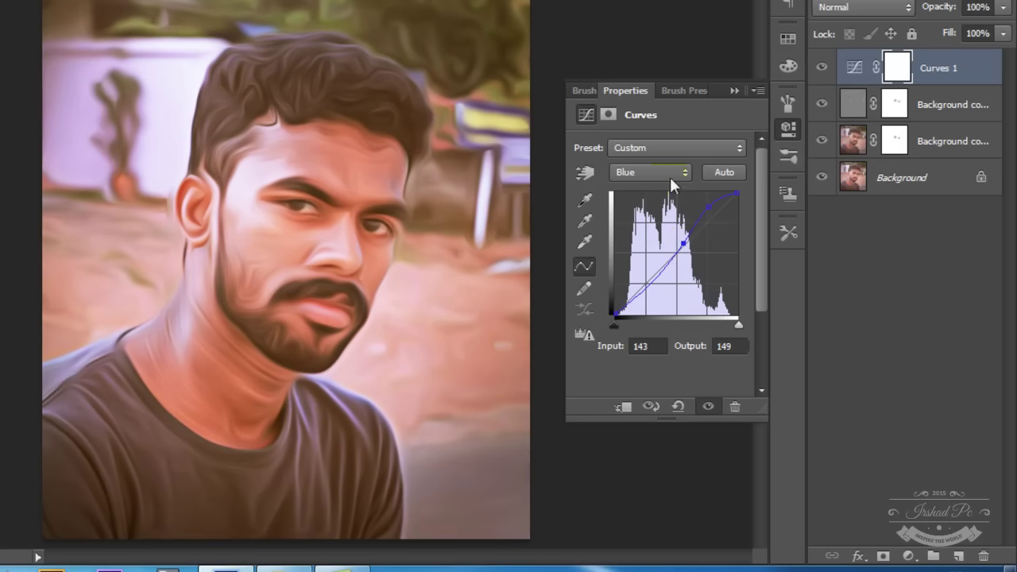
Add a Levels adjustment layer with RGB midtone gamma at 0.93
{"action": "left_click", "coordinate": [788, 128]}
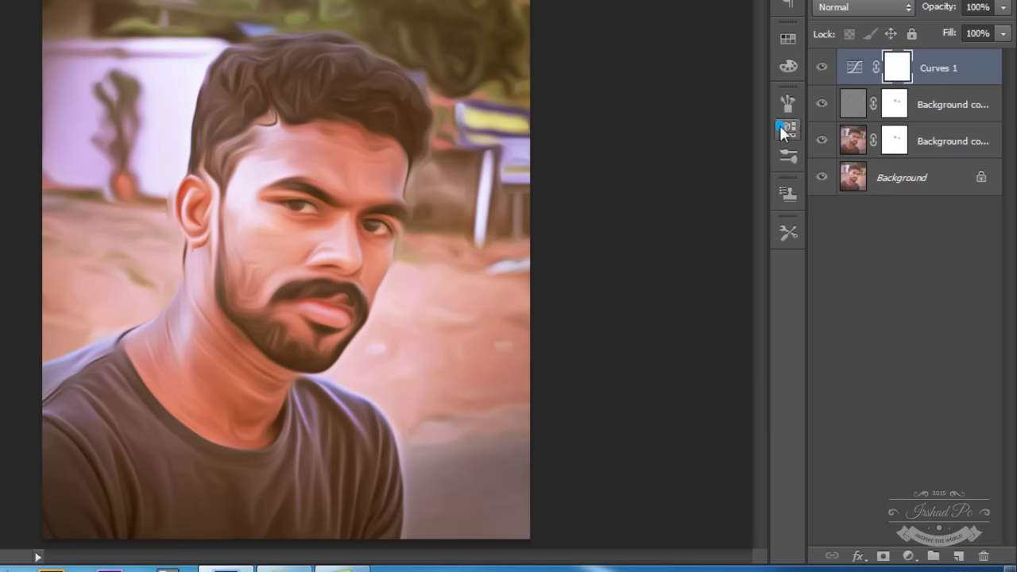
{"action": "left_click", "coordinate": [914, 557]}
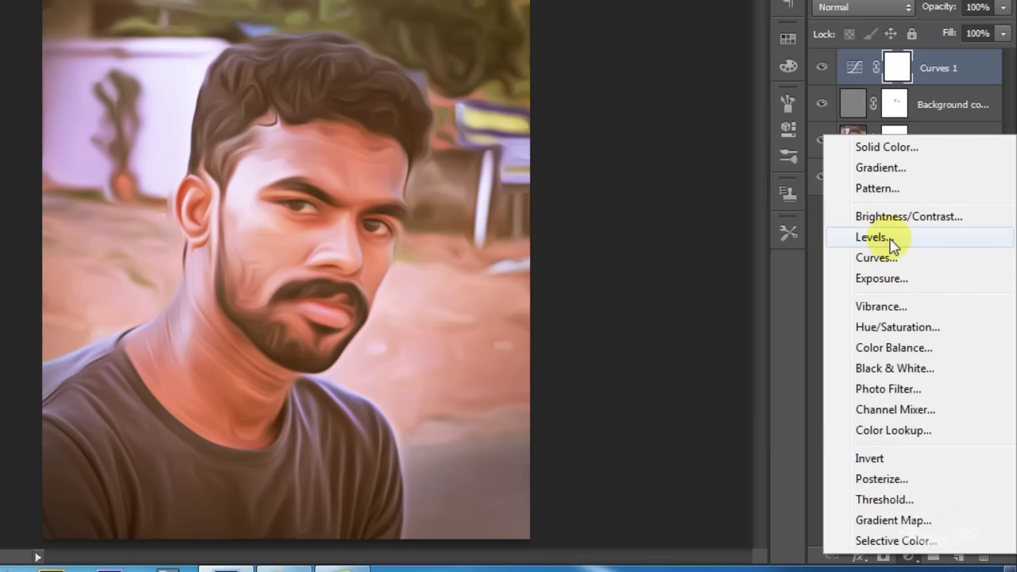
{"action": "left_click", "coordinate": [891, 244]}
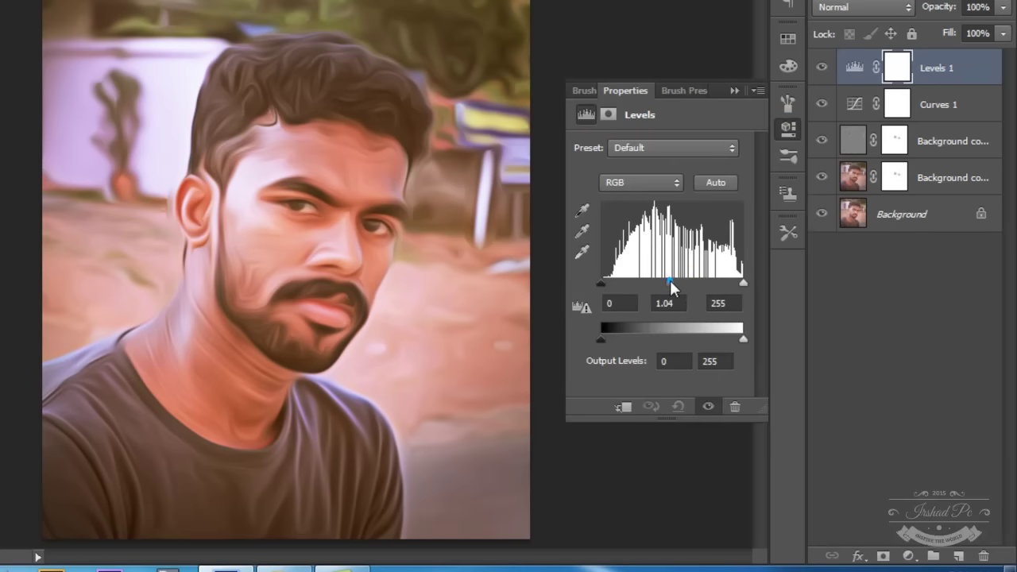
{"action": "left_click_drag", "start_coordinate": [671, 281], "coordinate": [674, 283]}
Adjust Levels per channel, lowering Blue midtones to warm the image, then close Properties
{"action": "left_click", "coordinate": [628, 174]}
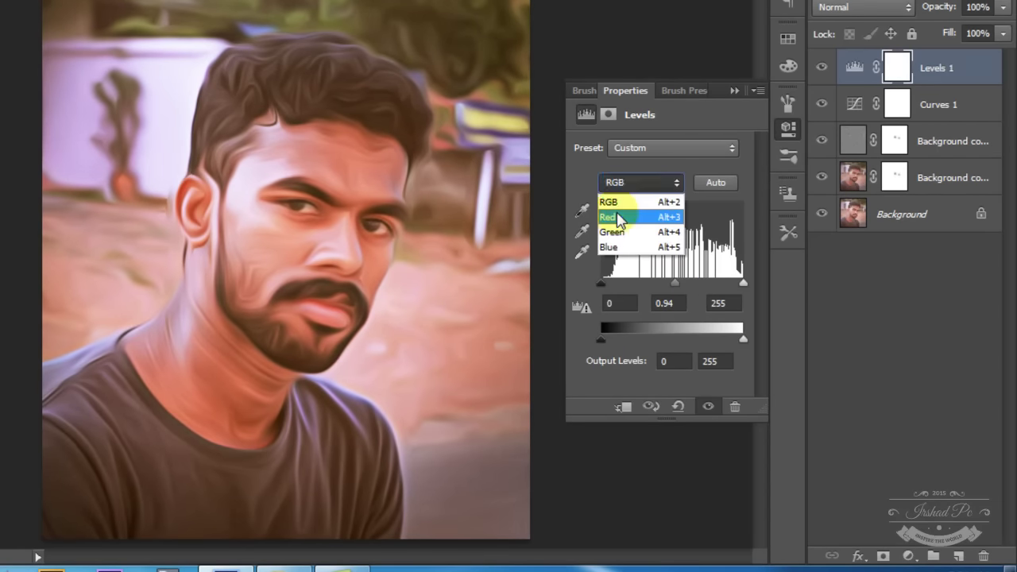
{"action": "left_click", "coordinate": [613, 214]}
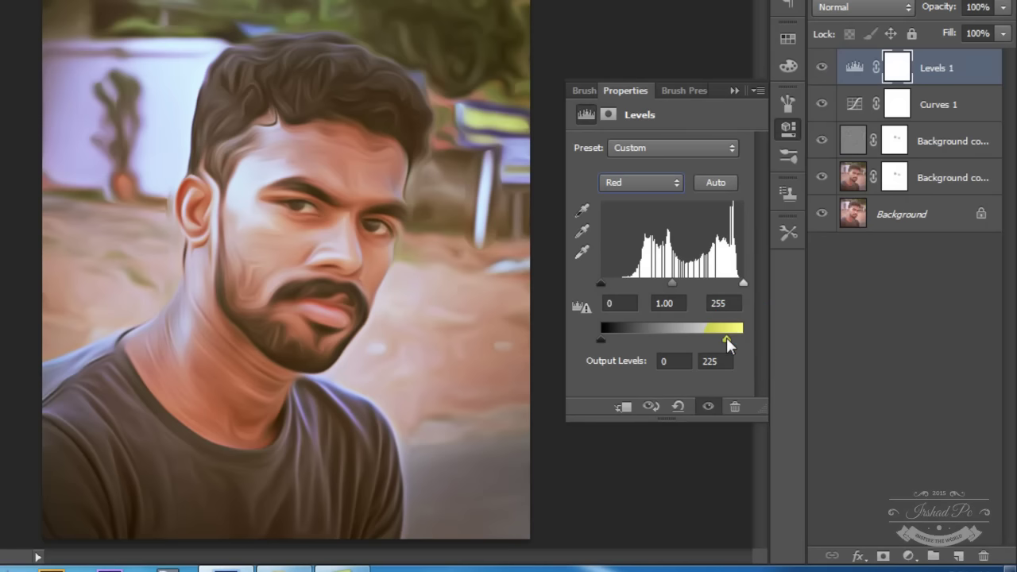
{"action": "left_click", "coordinate": [631, 182]}
{"action": "left_click", "coordinate": [627, 231]}
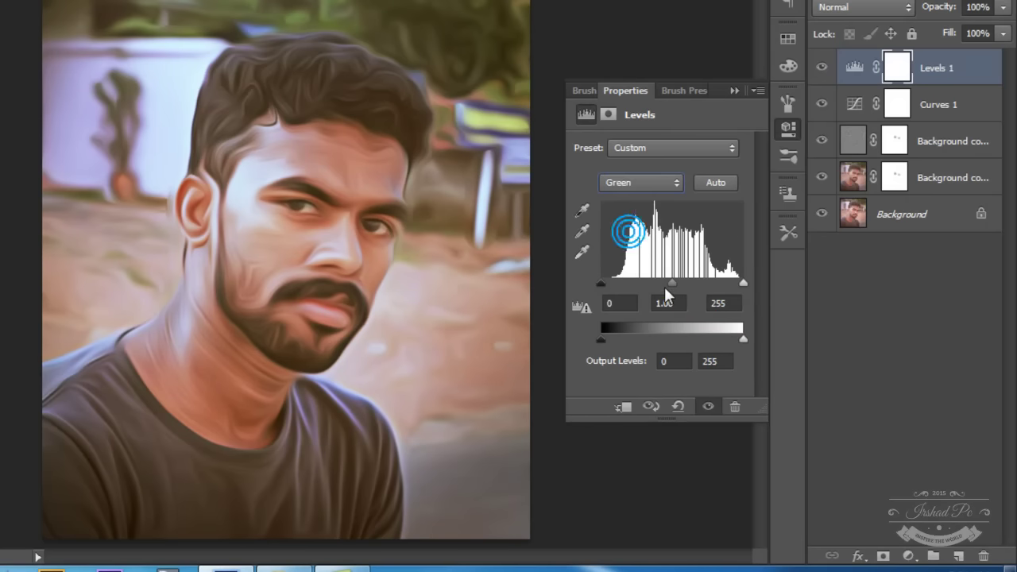
{"action": "left_click_drag", "start_coordinate": [666, 288], "coordinate": [672, 283]}
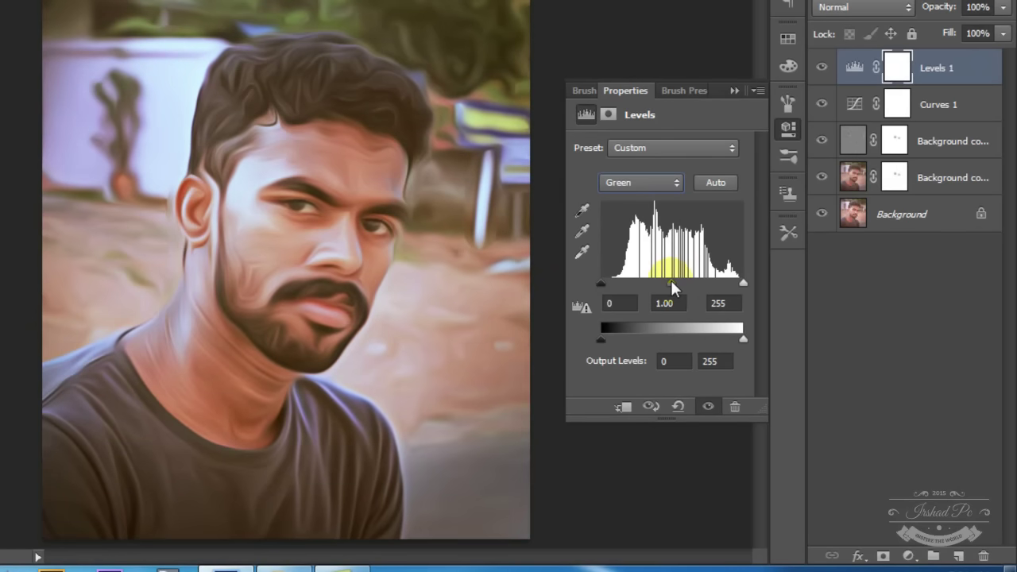
{"action": "left_click", "coordinate": [641, 179]}
{"action": "left_click", "coordinate": [635, 243]}
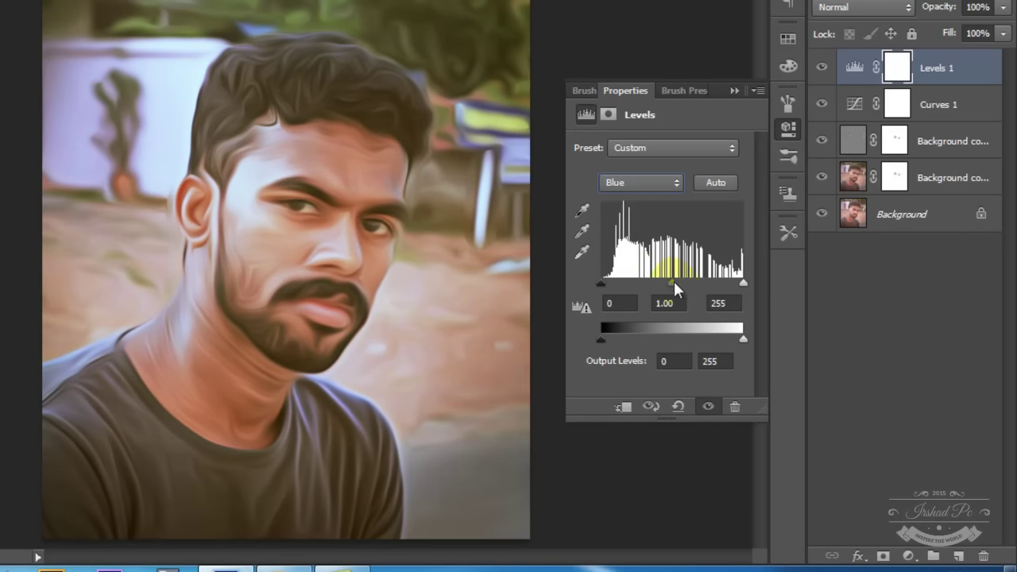
{"action": "left_click_drag", "start_coordinate": [675, 283], "coordinate": [682, 283]}
{"action": "left_click", "coordinate": [788, 131]}
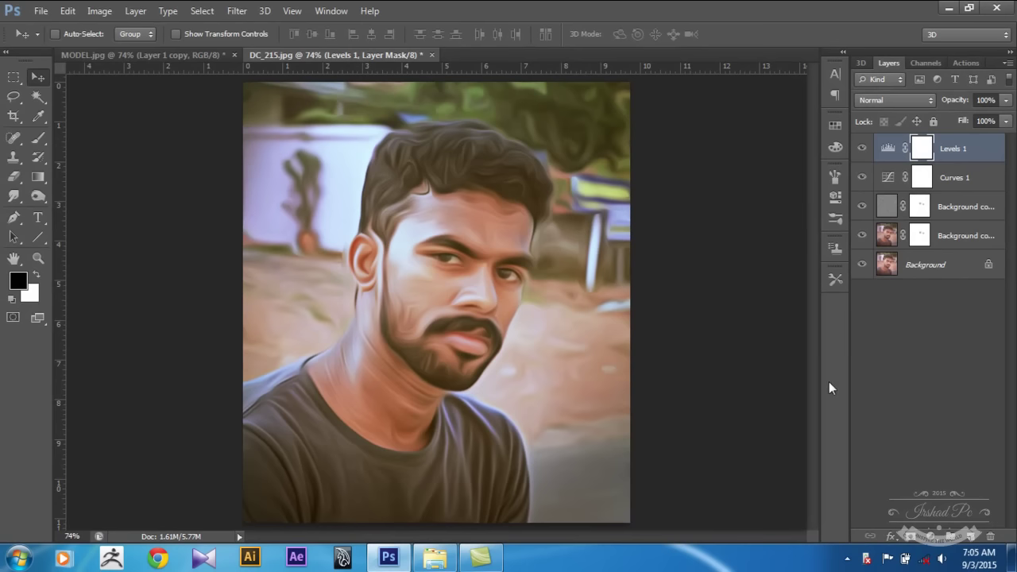
Stamp all visible layers into Layer 1 and set the Burn Tool to 18% exposure
{"action": "key", "text": "ctrl+alt+shift+e"}
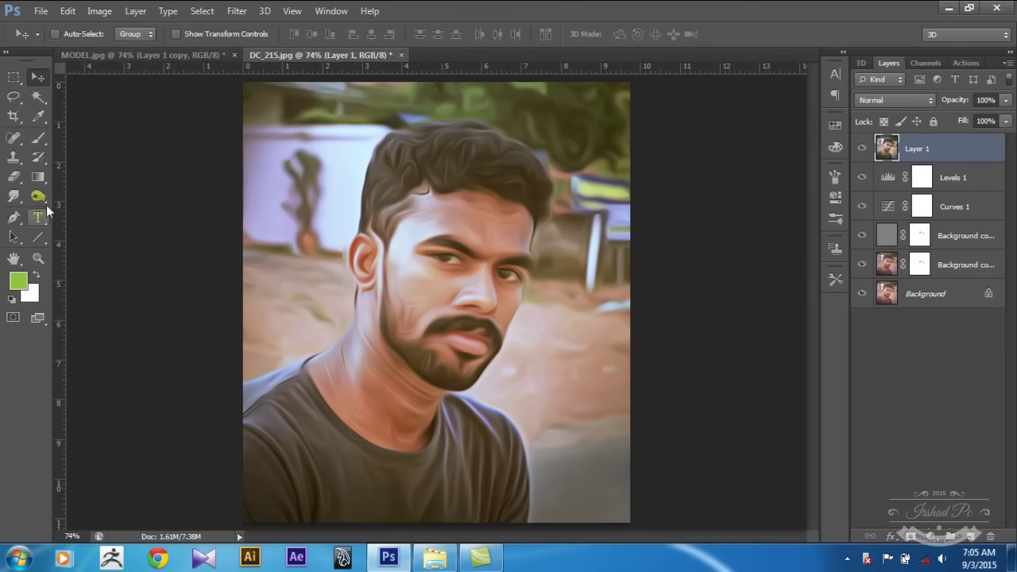
{"action": "left_click", "coordinate": [45, 203]}
{"action": "left_click", "coordinate": [112, 211]}
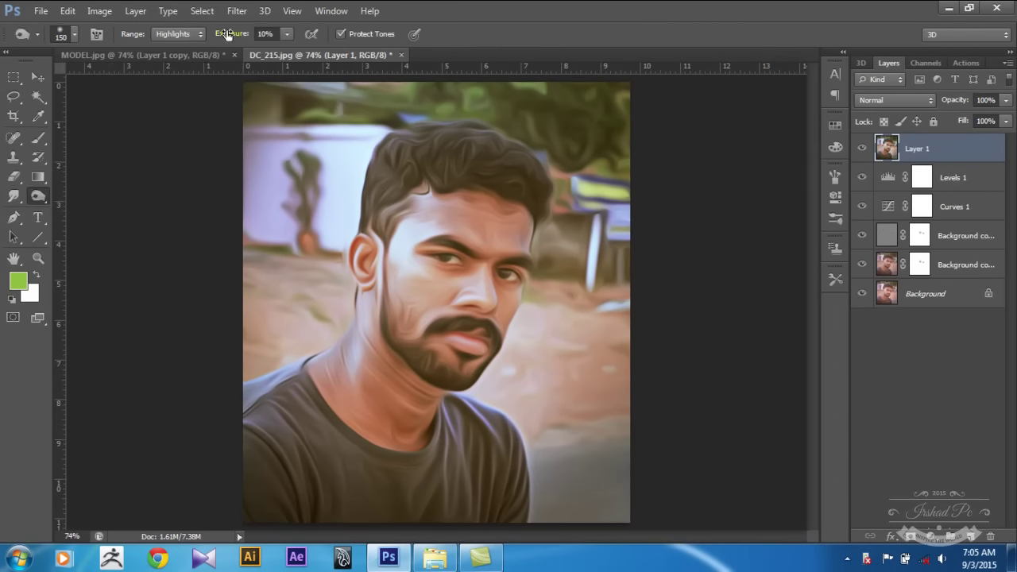
{"action": "left_click_drag", "start_coordinate": [233, 39], "coordinate": [240, 40]}
Burn the forehead, temple, nose area and background beside the face
{"action": "left_click_drag", "start_coordinate": [408, 215], "coordinate": [408, 268]}
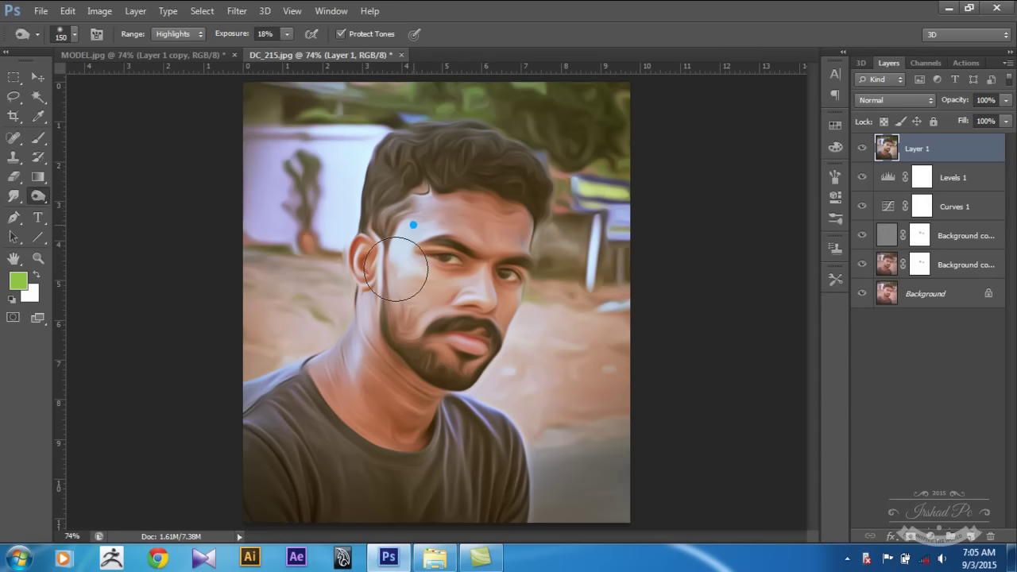
{"action": "mouse_move", "coordinate": [425, 209]}
{"action": "left_mouse_down"}
{"action": "mouse_move", "coordinate": [505, 243]}
{"action": "mouse_move", "coordinate": [408, 234]}
{"action": "left_mouse_up"}
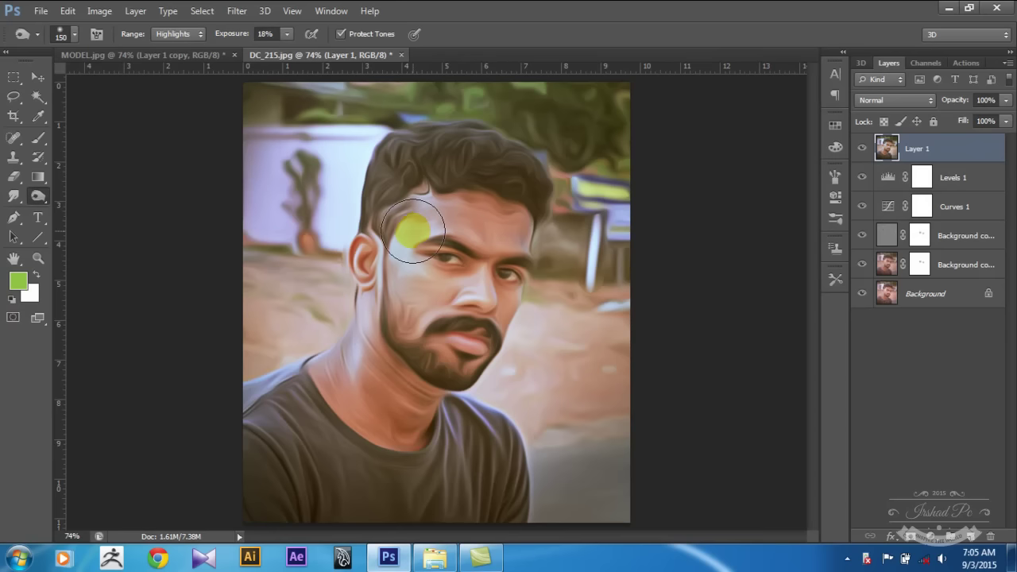
{"action": "left_click", "coordinate": [468, 315]}
{"action": "left_click", "coordinate": [592, 325]}
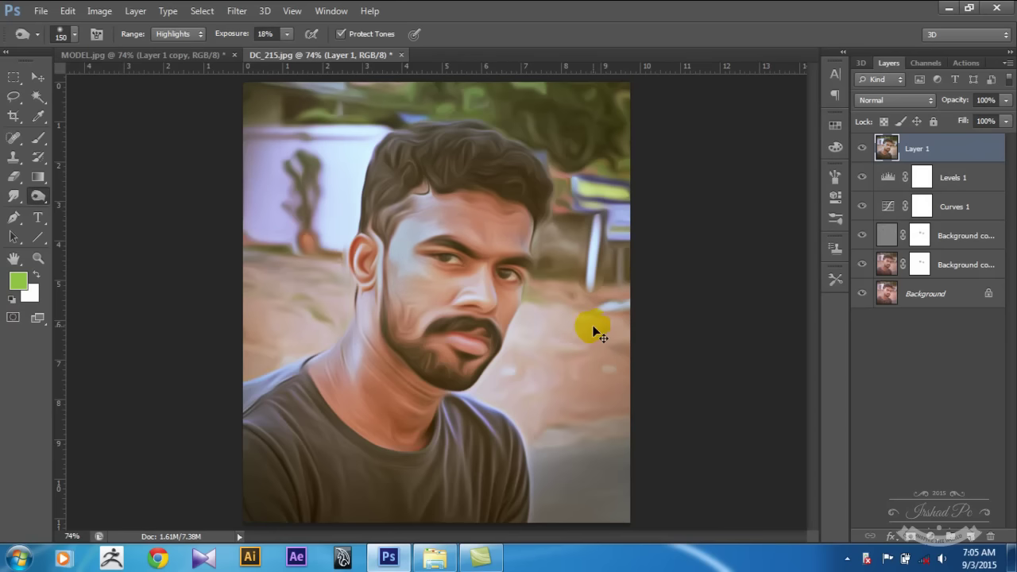
{"action": "key", "text": "v"}
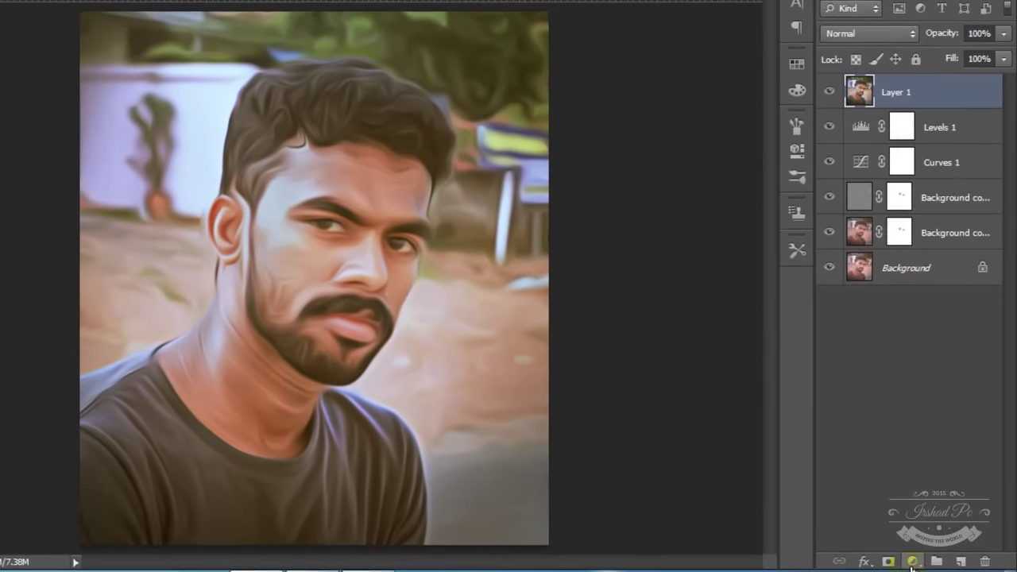
Add a Photo Filter adjustment using the Underwater preset at 32% density
{"action": "left_click", "coordinate": [931, 537]}
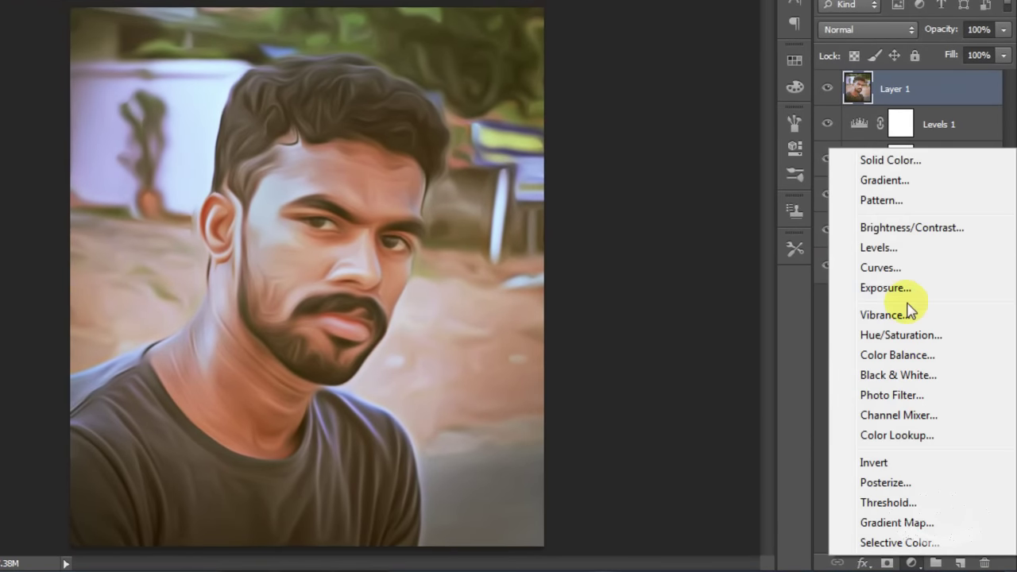
{"action": "left_click", "coordinate": [925, 395]}
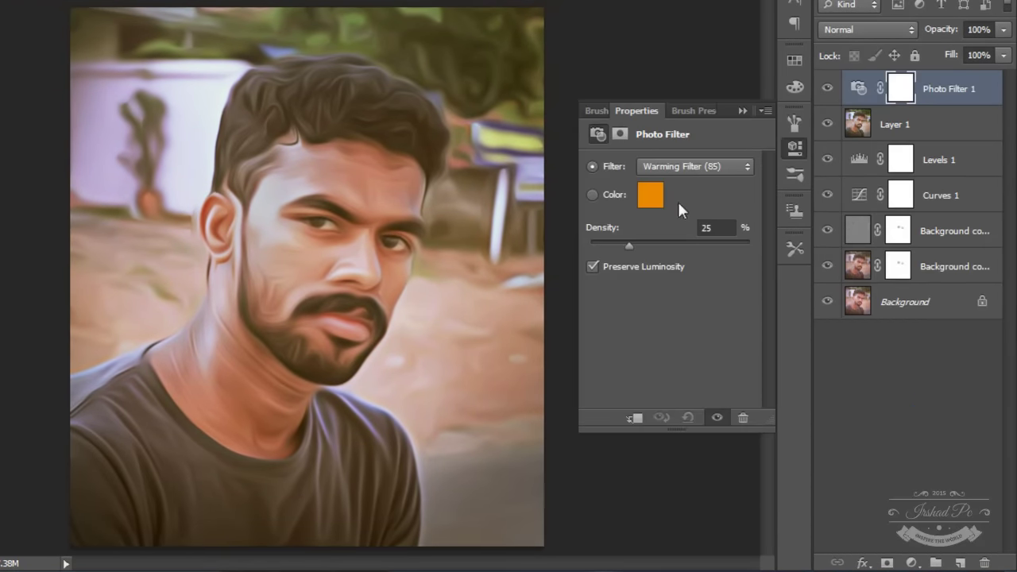
{"action": "left_click", "coordinate": [684, 166]}
{"action": "left_click", "coordinate": [669, 317]}
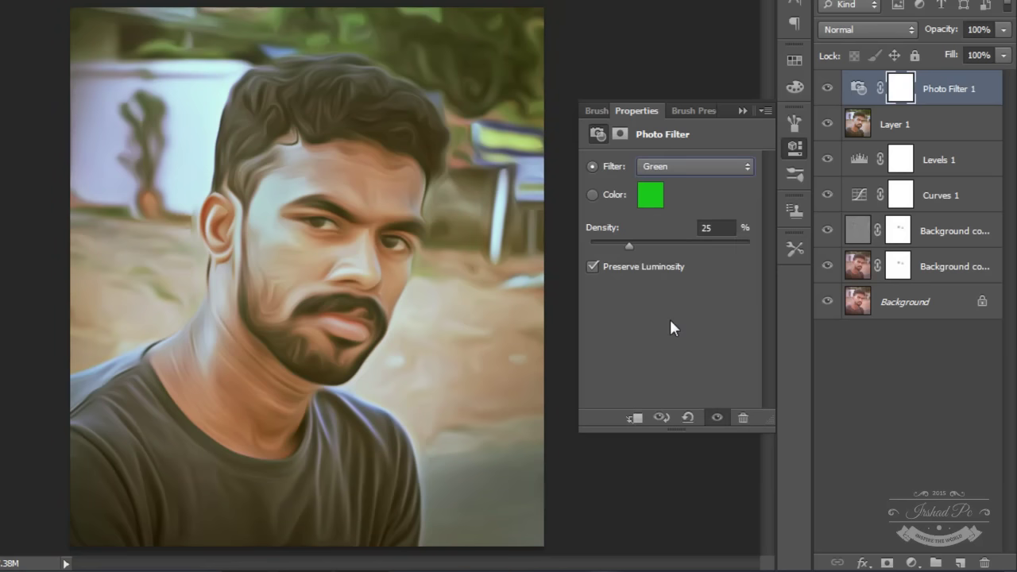
{"action": "key", "text": "Down"}
{"action": "key", "text": "Down"}
{"action": "key", "text": "Down"}
{"action": "key", "text": "Down"}
{"action": "key", "text": "Down"}
{"action": "key", "text": "Down"}
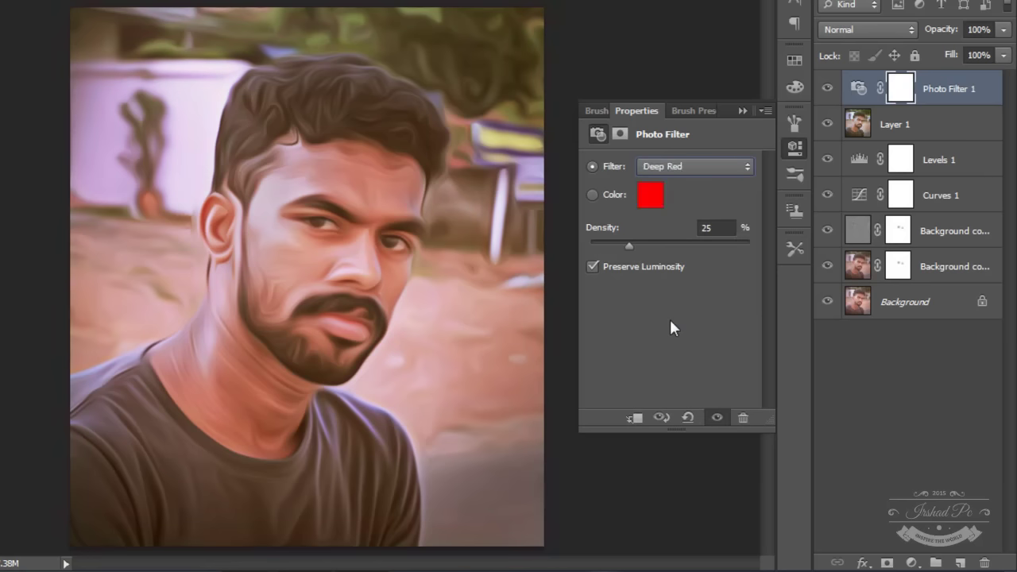
{"action": "key", "text": "Down"}
{"action": "key", "text": "Down"}
{"action": "key", "text": "Down"}
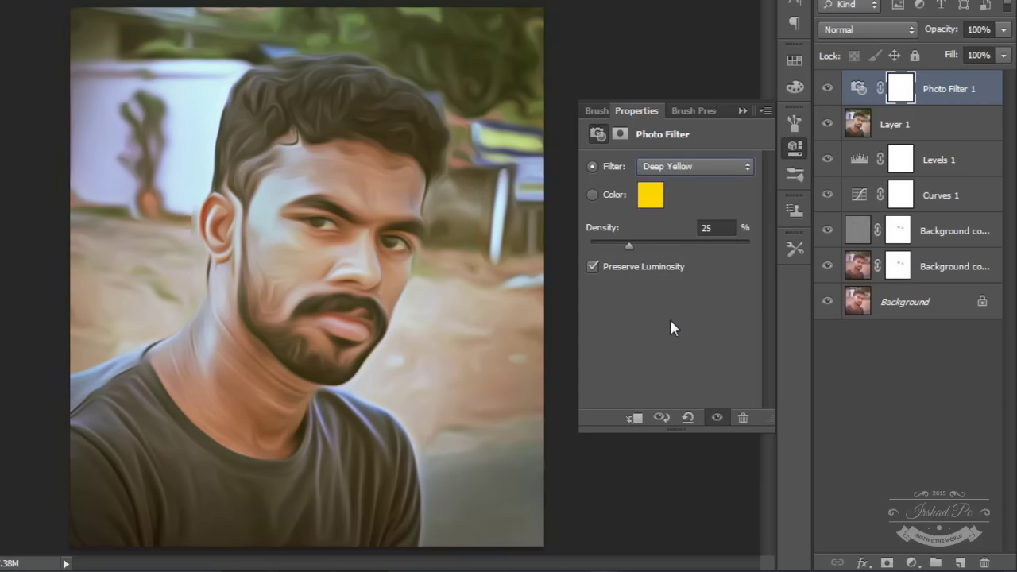
{"action": "key", "text": "Down"}
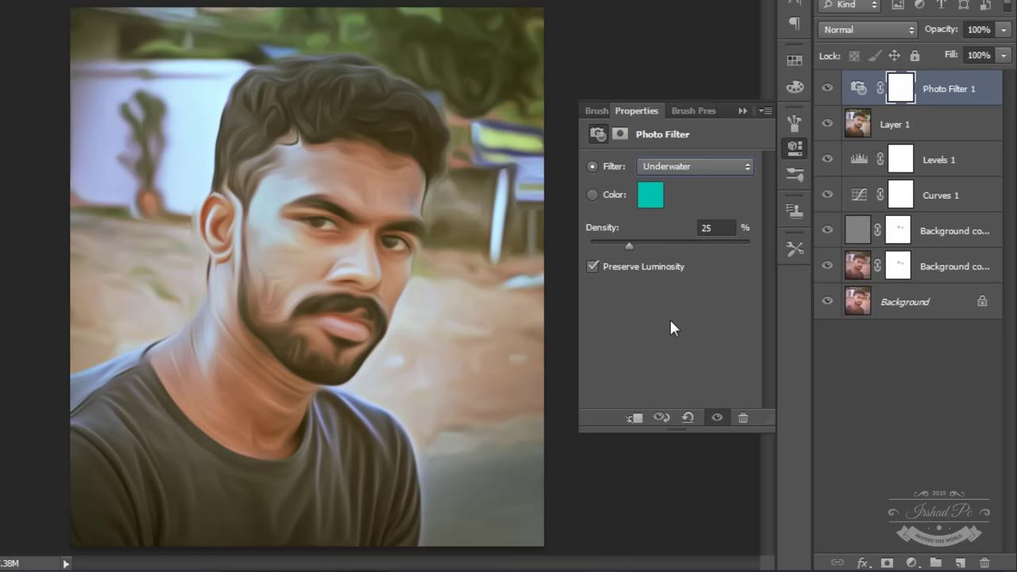
{"action": "left_click_drag", "start_coordinate": [631, 243], "coordinate": [637, 246]}
Toggle the Photo Filter to compare, collapse Properties and reselect Photo Filter 1
{"action": "left_click", "coordinate": [909, 442]}
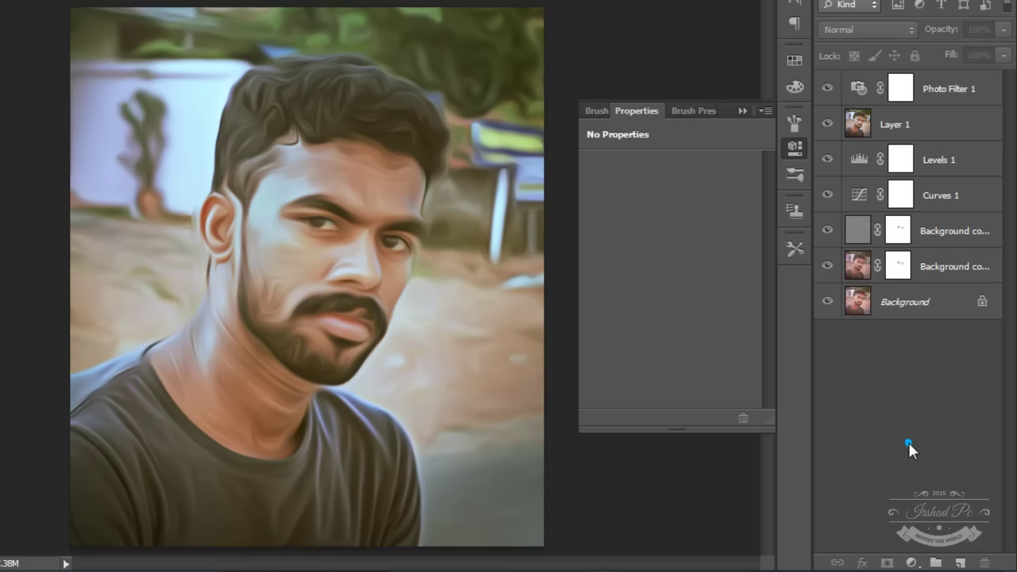
{"action": "left_click", "coordinate": [825, 89]}
{"action": "left_click", "coordinate": [794, 147]}
{"action": "left_click", "coordinate": [994, 87]}
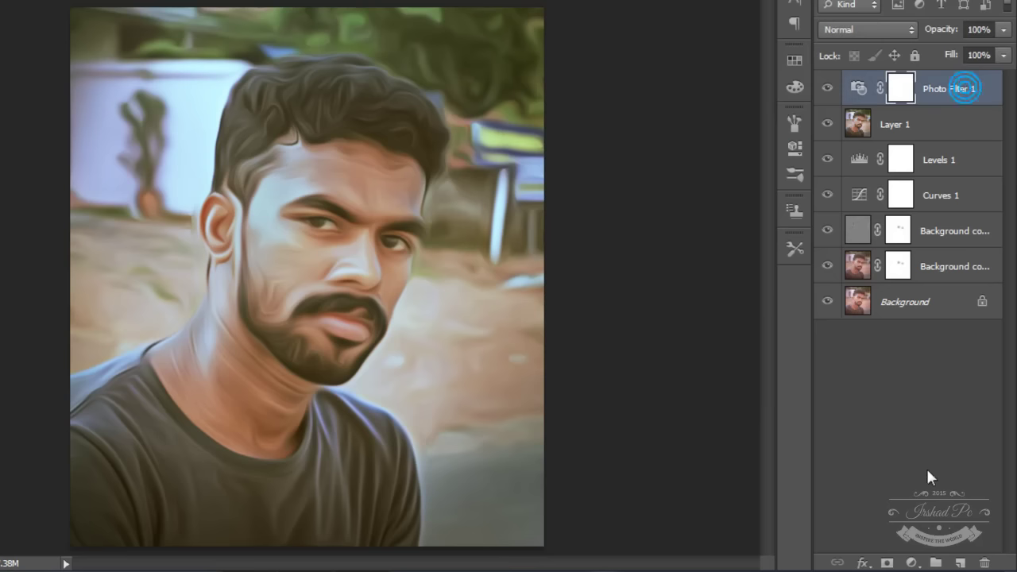
Add a Color Lookup adjustment and try the 3Strip, Candlelight and DropBlues looks
{"action": "left_click", "coordinate": [911, 563]}
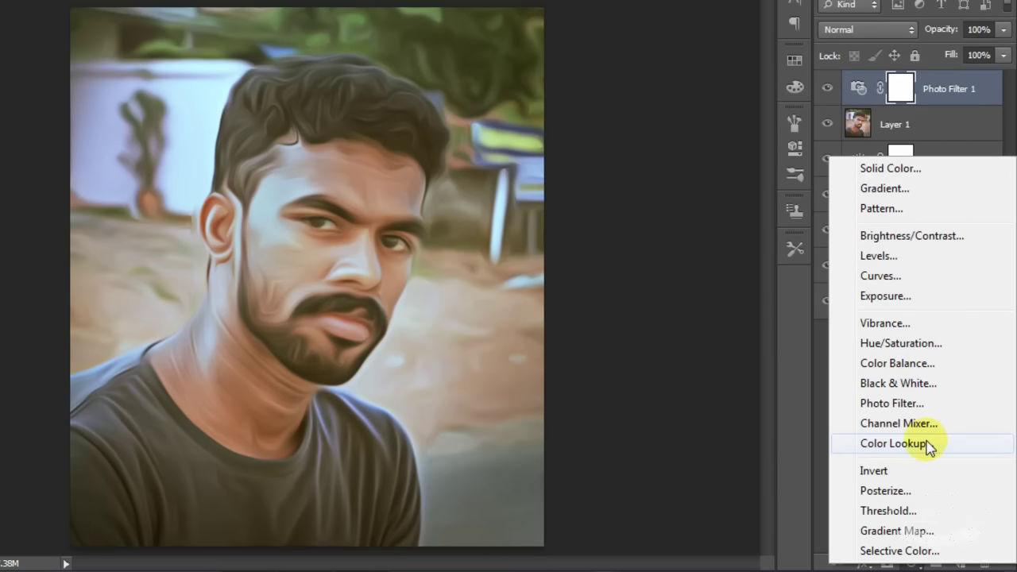
{"action": "left_click", "coordinate": [906, 442]}
{"action": "left_click", "coordinate": [702, 166]}
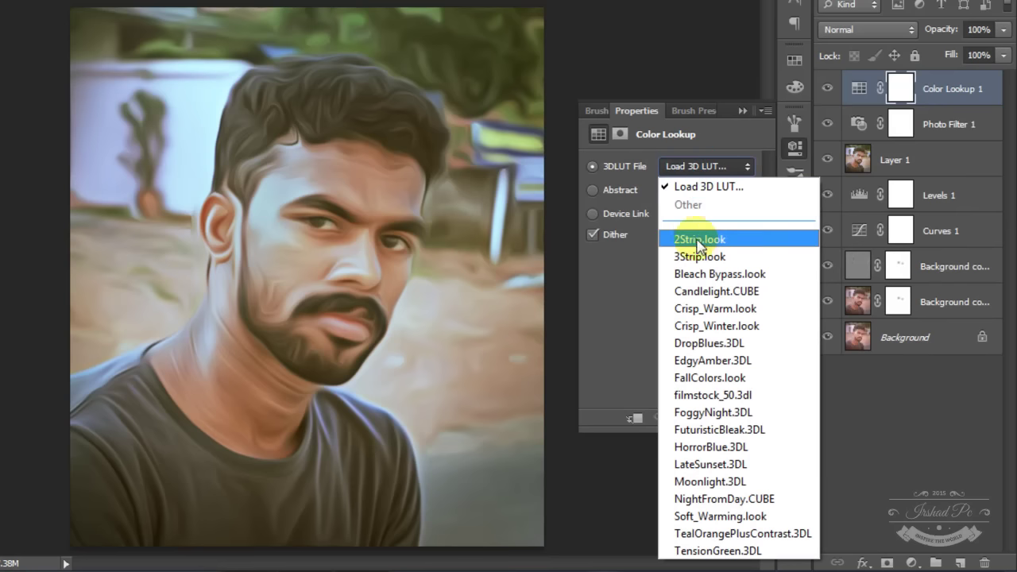
{"action": "left_click", "coordinate": [699, 256]}
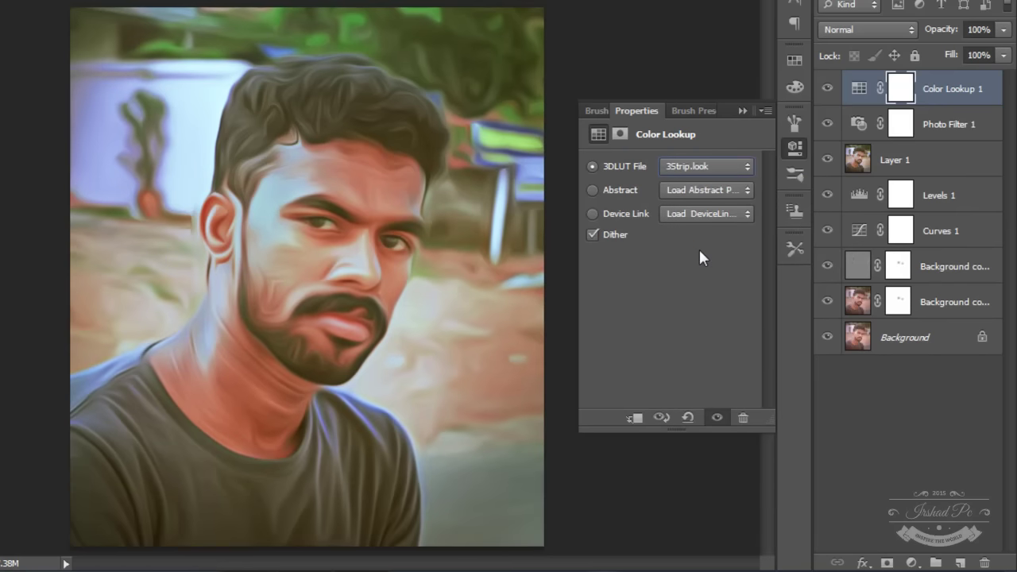
{"action": "key", "text": "Down"}
{"action": "key", "text": "Down"}
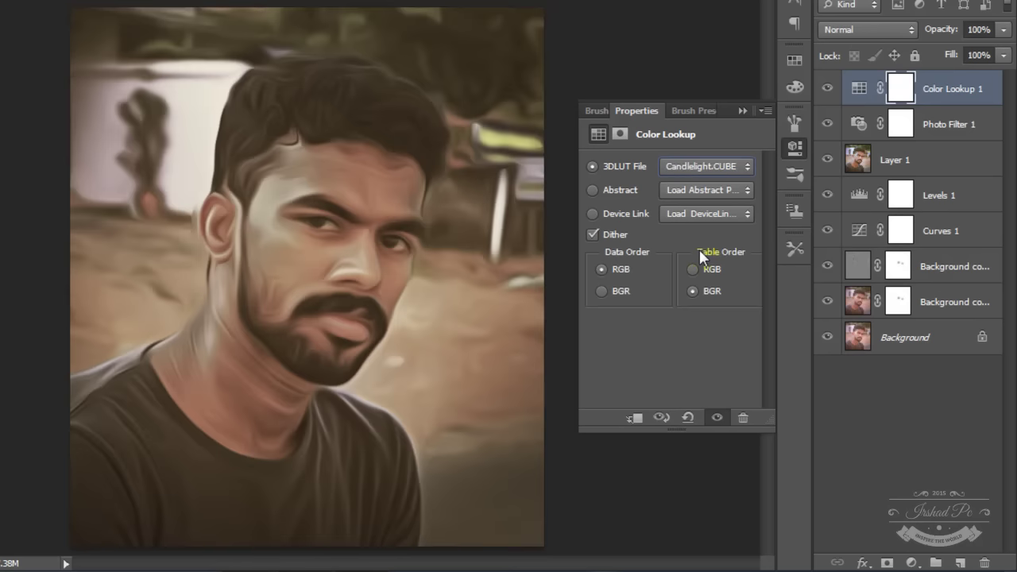
{"action": "key", "text": "Down"}
{"action": "key", "text": "Down"}
{"action": "key", "text": "Down"}
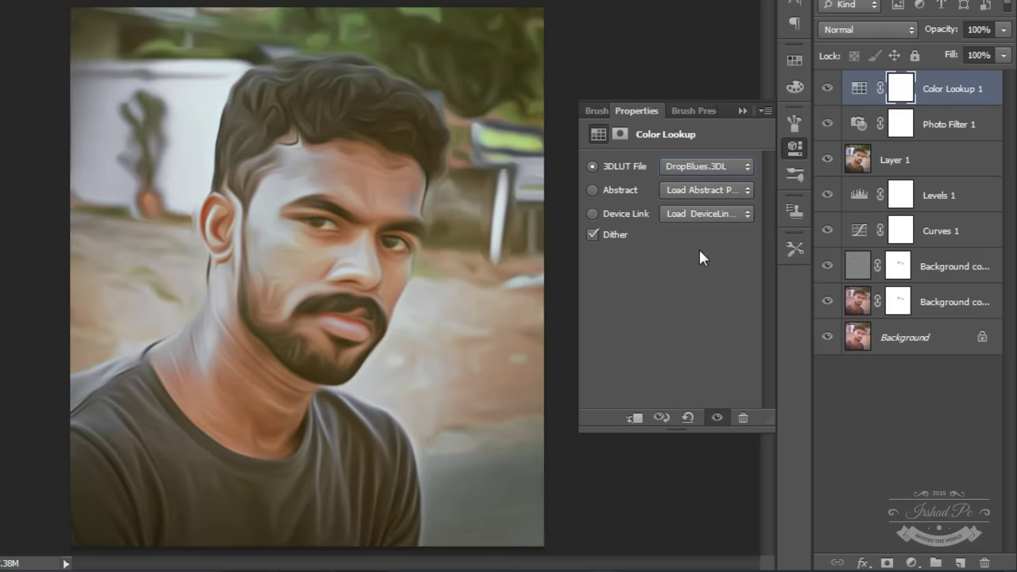
{"action": "key", "text": "Down"}
Compare further lookup presets such as EdgyAmber, FoggyNight, HorrorBlue and LateSunset
{"action": "key", "text": "Down"}
{"action": "key", "text": "Up"}
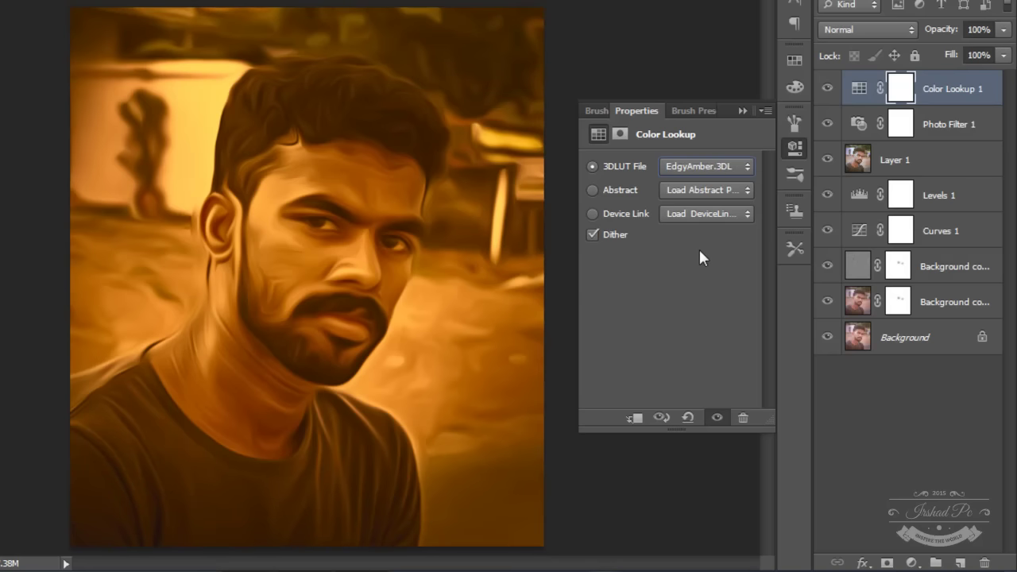
{"action": "key", "text": "Down"}
{"action": "key", "text": "Down"}
{"action": "key", "text": "Down"}
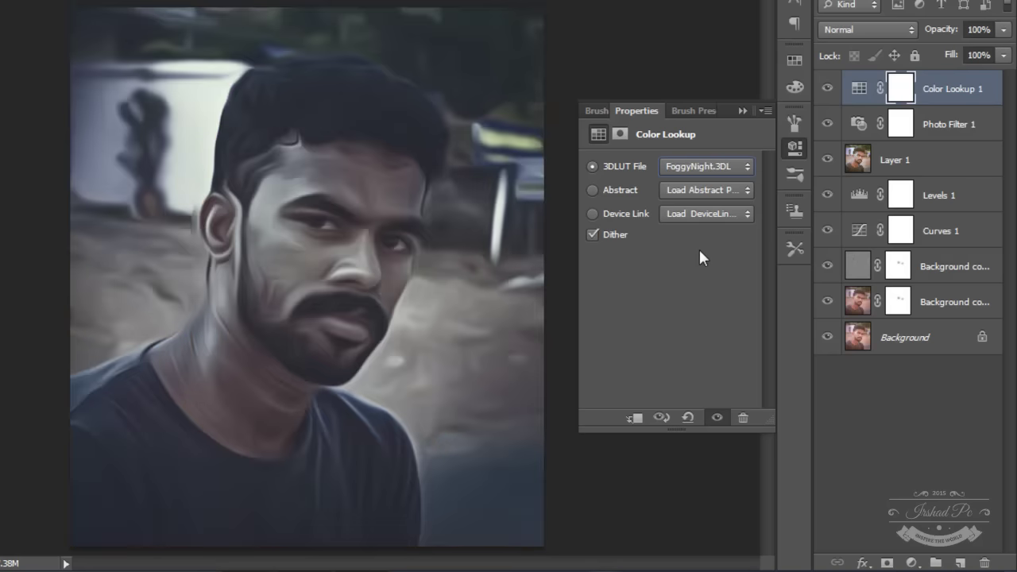
{"action": "key", "text": "Up"}
{"action": "key", "text": "Down"}
{"action": "key", "text": "Down"}
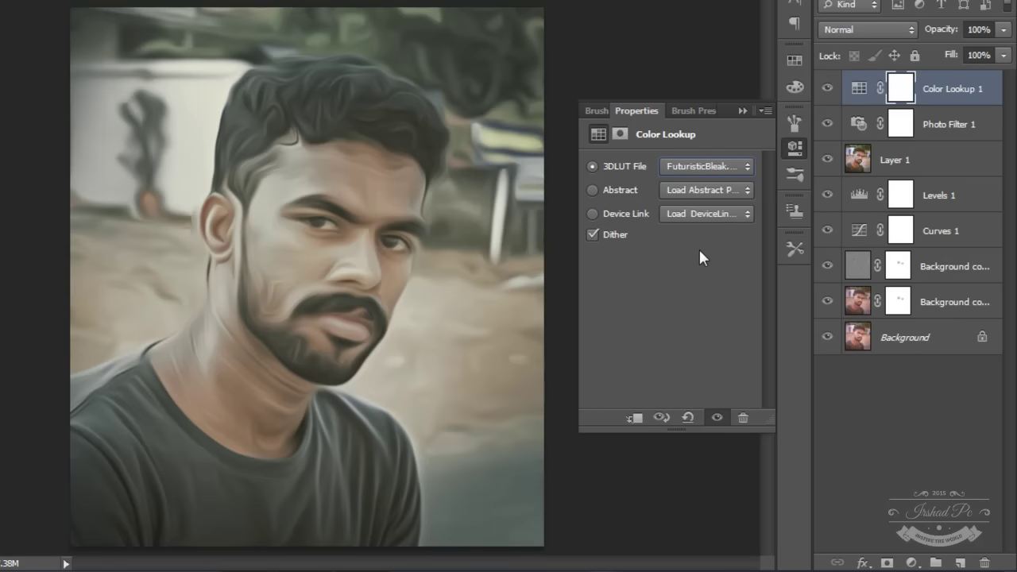
{"action": "key", "text": "Down"}
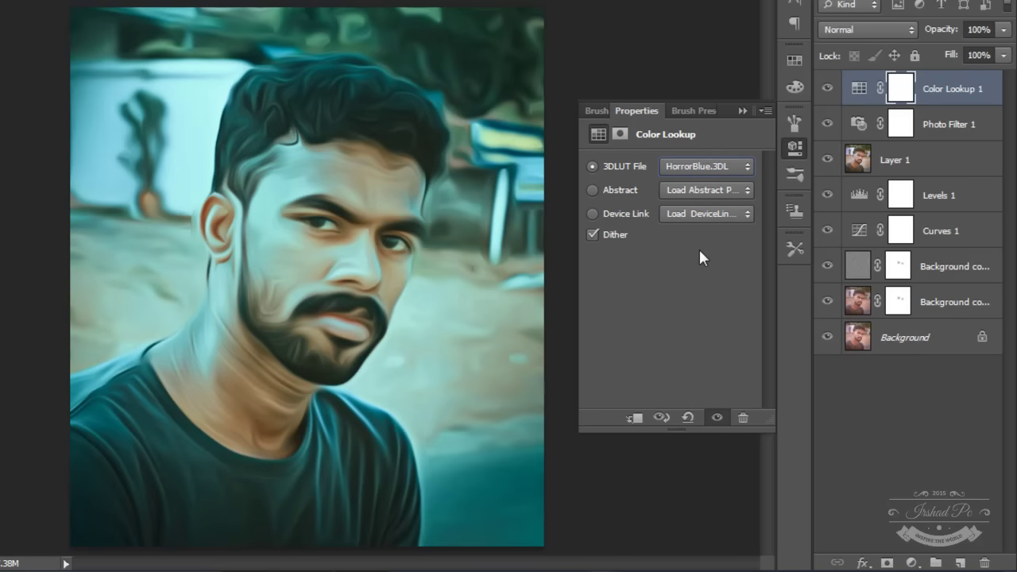
{"action": "key", "text": "Down"}
{"action": "key", "text": "Down"}
{"action": "key", "text": "Up"}
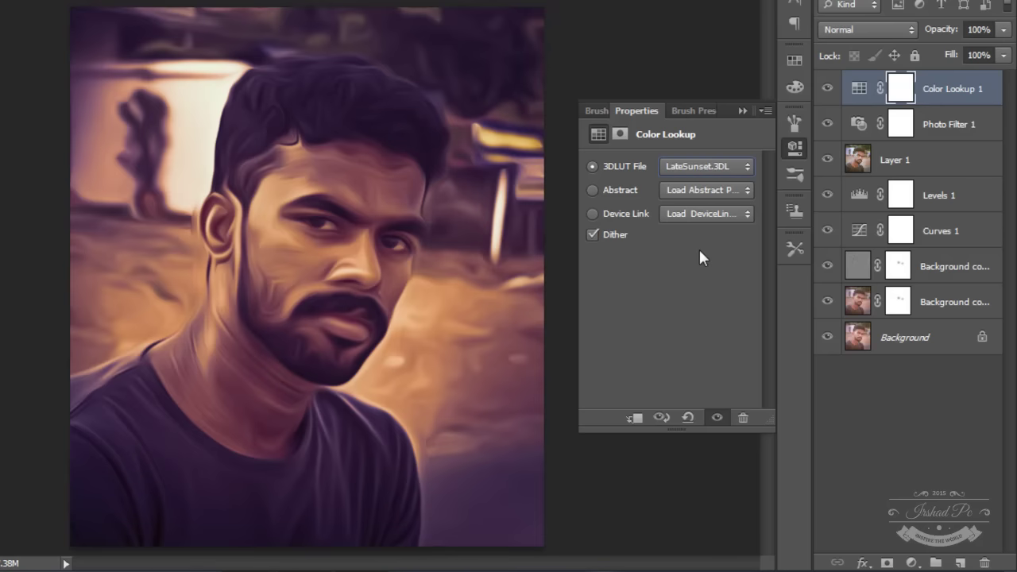
{"action": "key", "text": "Down"}
{"action": "key", "text": "Down"}
{"action": "key", "text": "Down"}
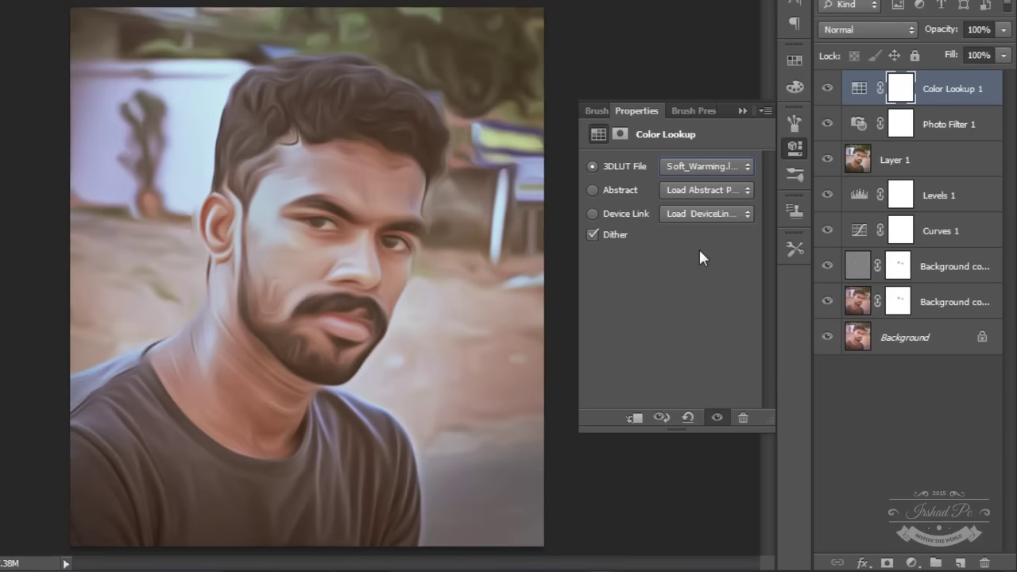
{"action": "key", "text": "Down"}
{"action": "key", "text": "Down"}
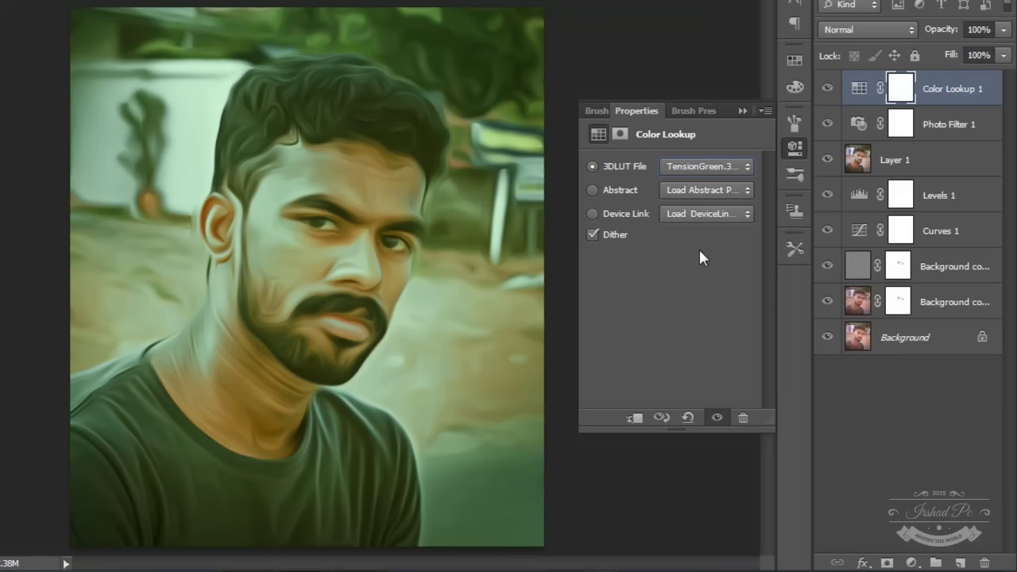
{"action": "key", "text": "Up"}
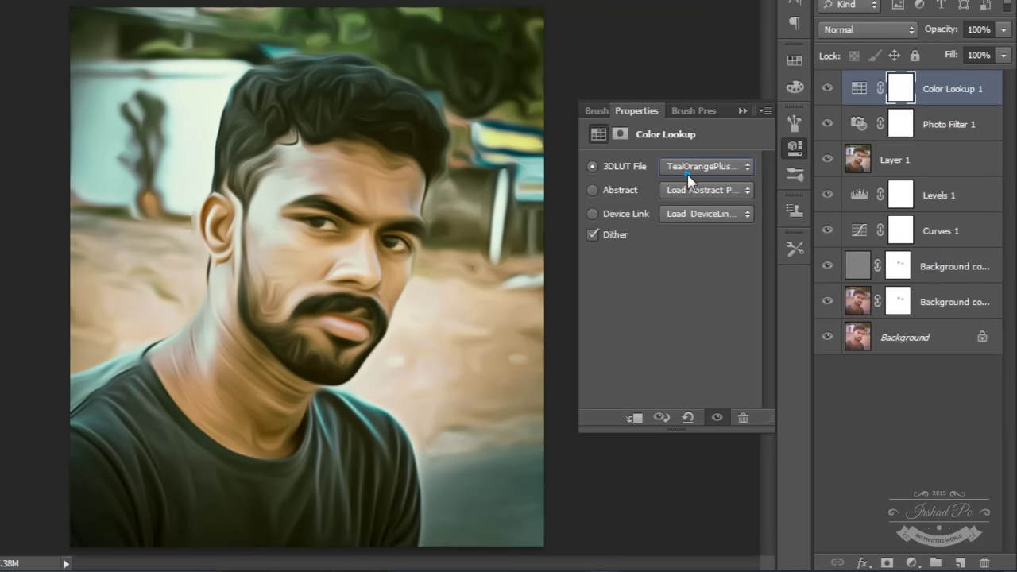
Settle on the TealOrangePlusContrast 3DLUT without adding another adjustment layer
{"action": "left_click", "coordinate": [687, 174]}
{"action": "left_click", "coordinate": [691, 533]}
{"action": "left_click", "coordinate": [912, 563]}
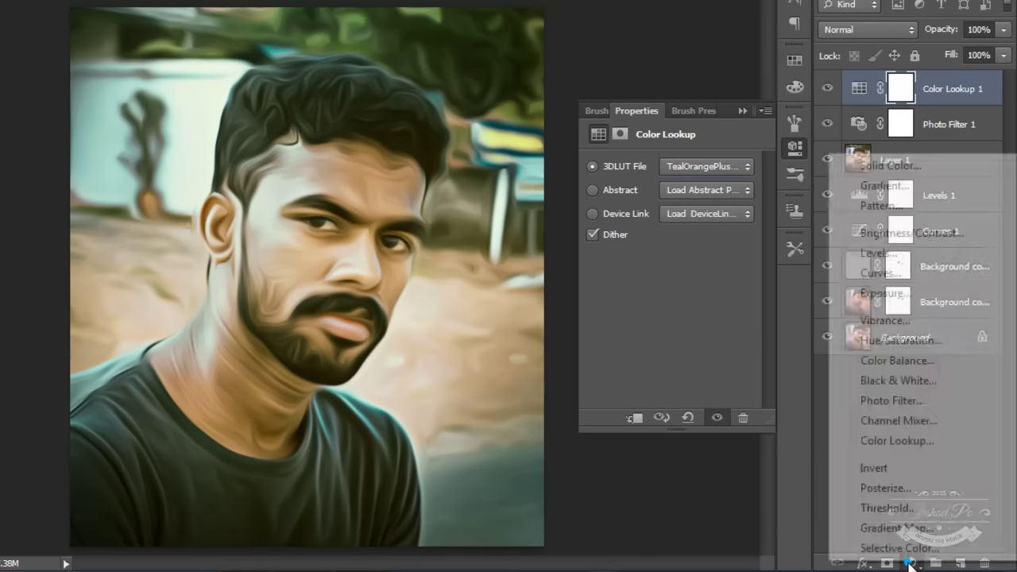
{"action": "left_click", "coordinate": [910, 563]}
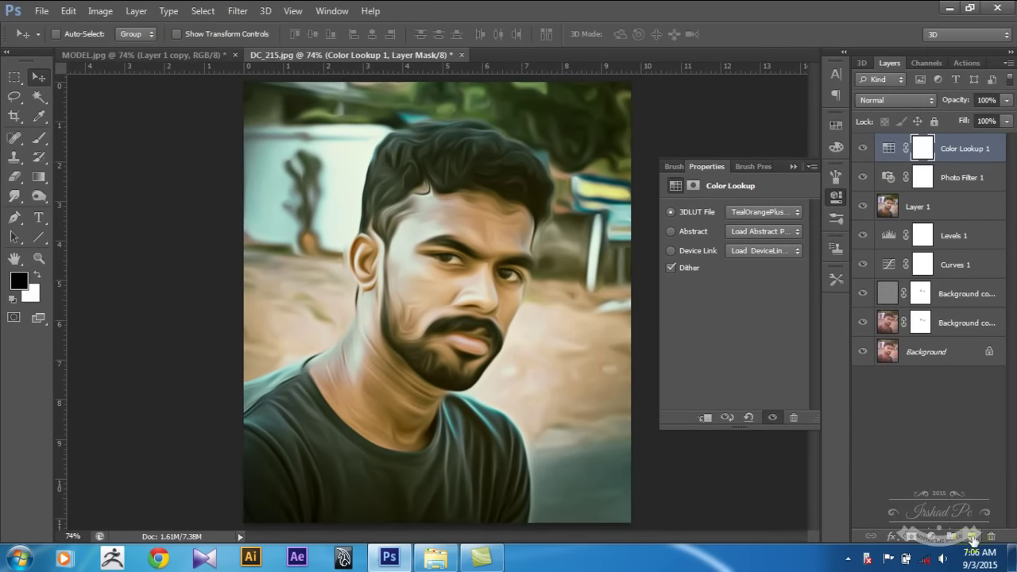
Create Layer 2 in Overlay mode and set a 700 px brush
{"action": "left_click", "coordinate": [973, 537]}
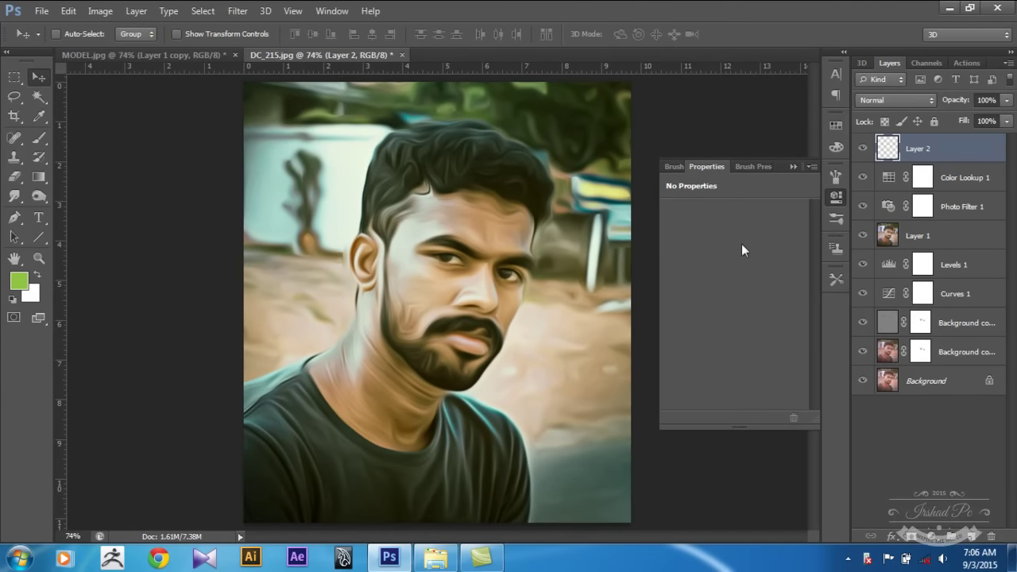
{"action": "left_click", "coordinate": [39, 137]}
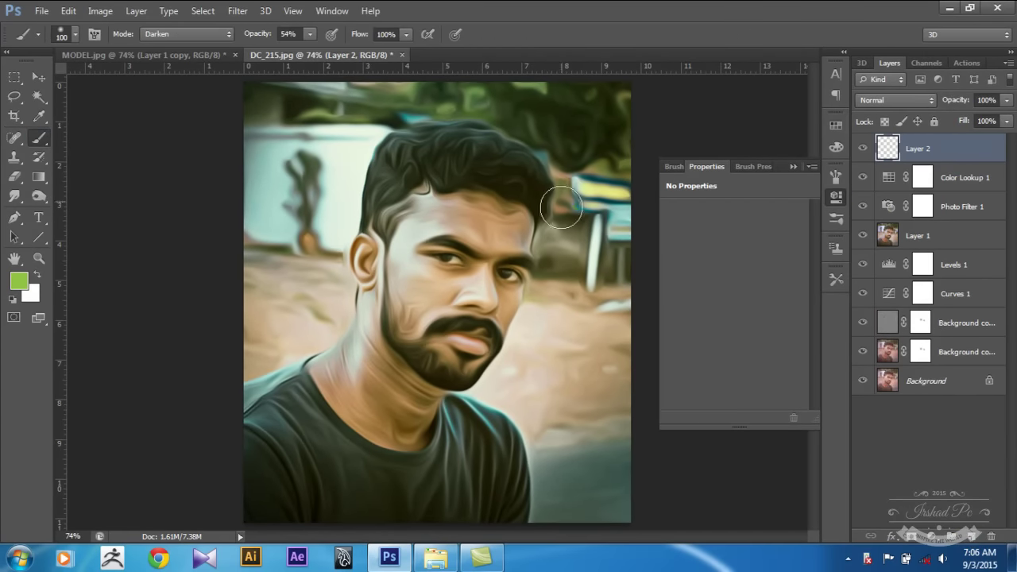
{"action": "key", "text": "bracketright"}
{"action": "key", "text": "bracketright"}
{"action": "key", "text": "bracketright"}
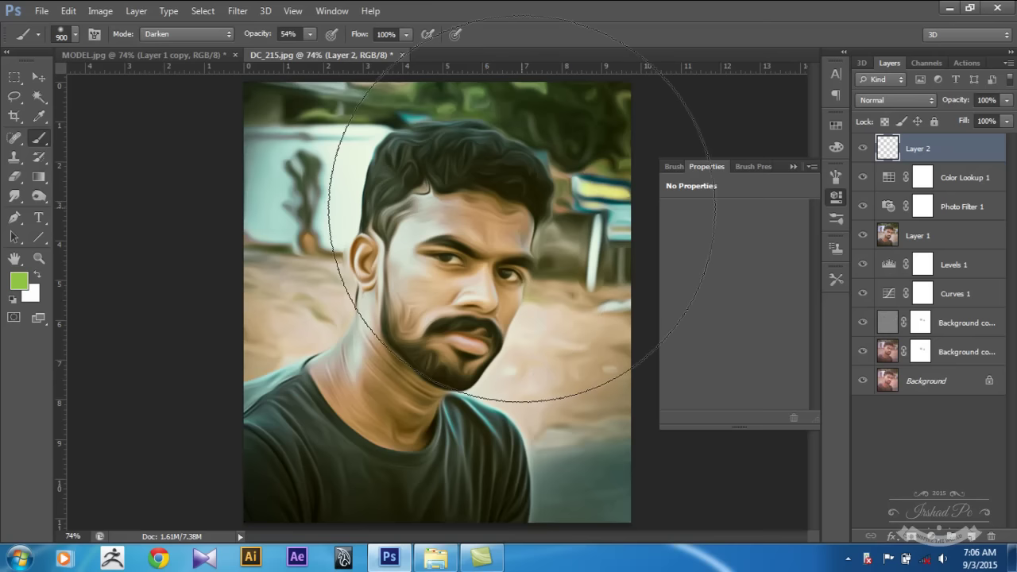
{"action": "key", "text": "bracketleft"}
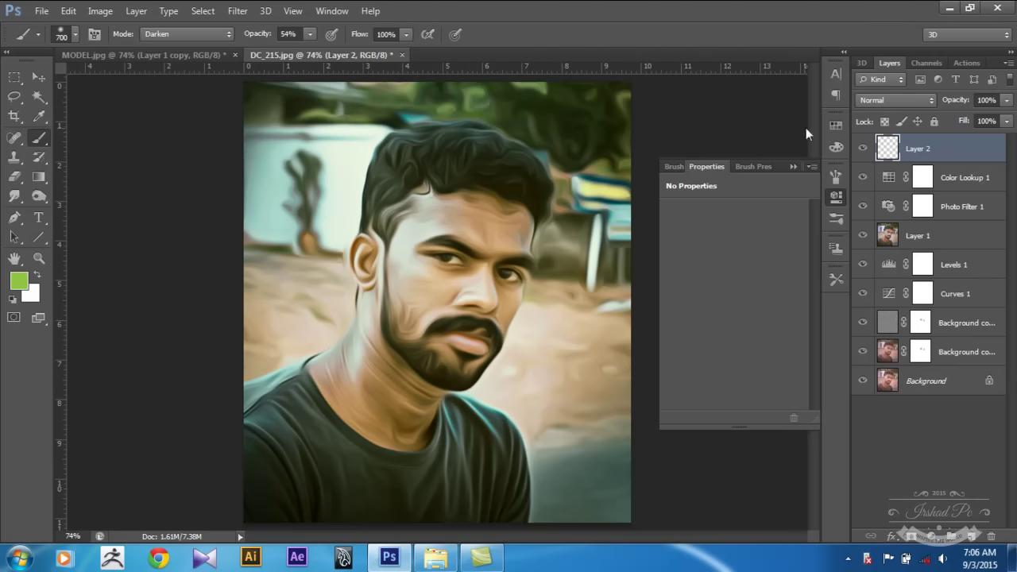
{"action": "left_click", "coordinate": [832, 125]}
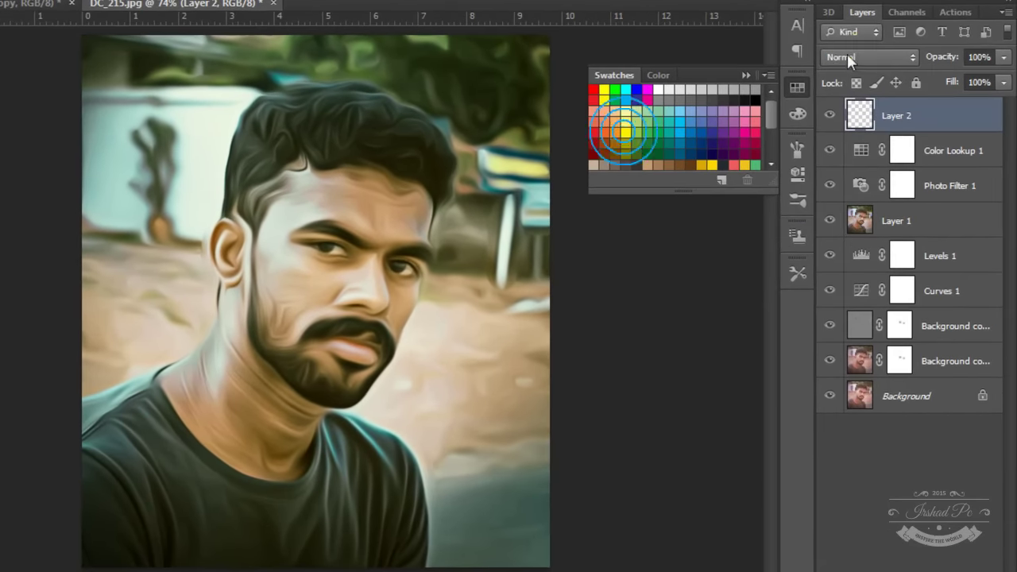
{"action": "left_click", "coordinate": [879, 97]}
{"action": "left_click", "coordinate": [837, 292]}
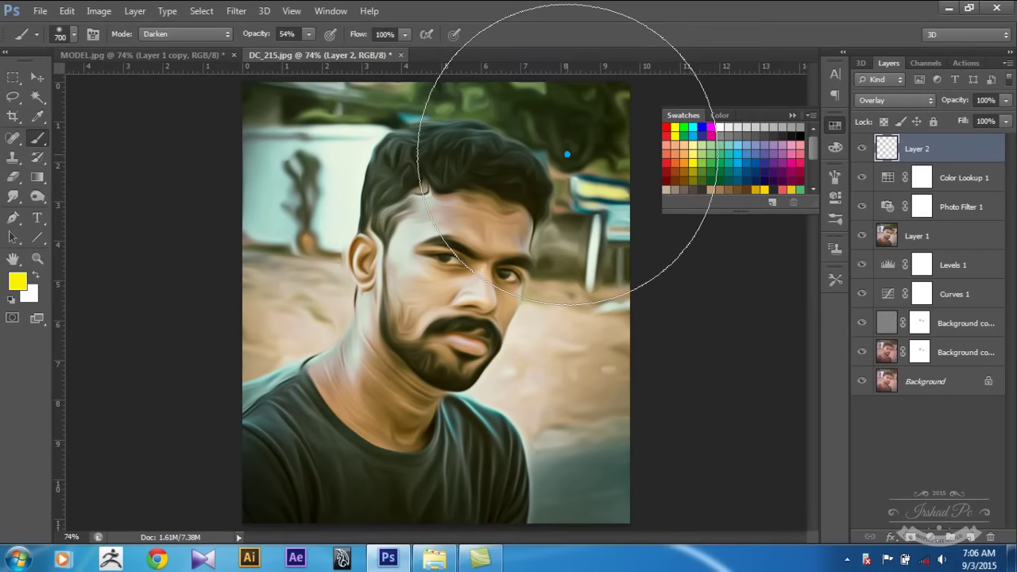
Paint yellow, green and light-blue glows across the upper background
{"action": "left_click", "coordinate": [567, 154]}
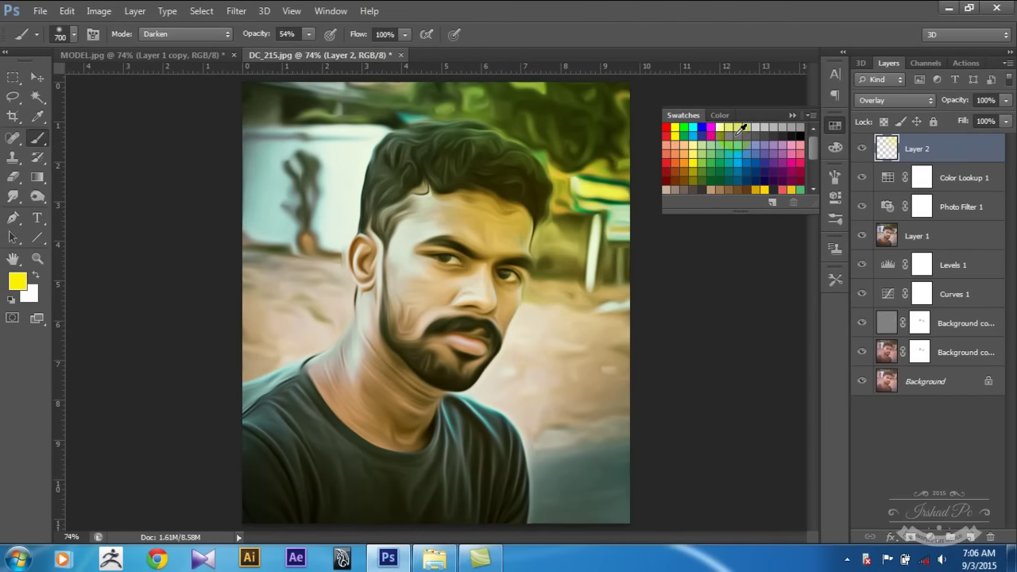
{"action": "left_click", "coordinate": [704, 159]}
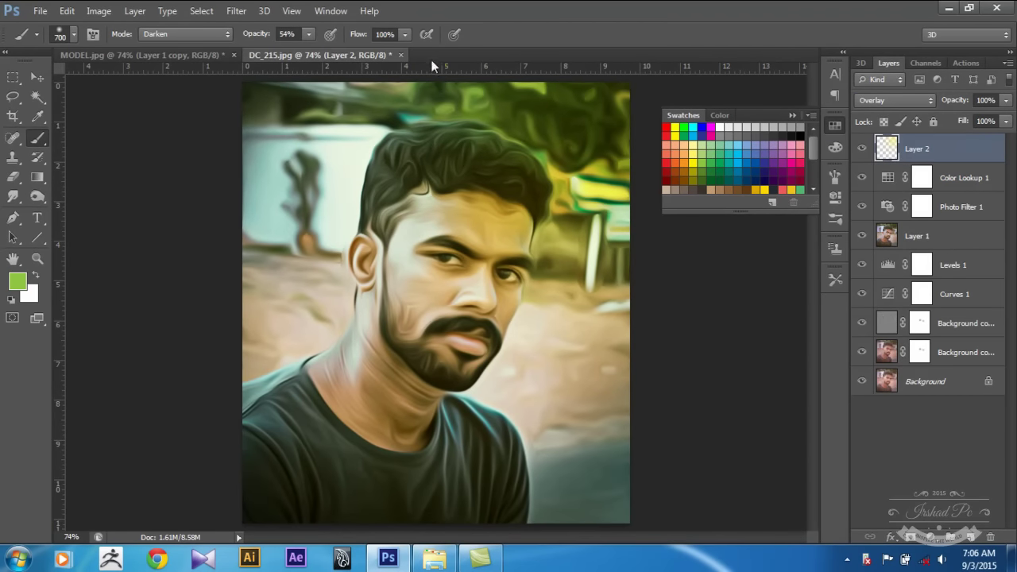
{"action": "left_click", "coordinate": [431, 96]}
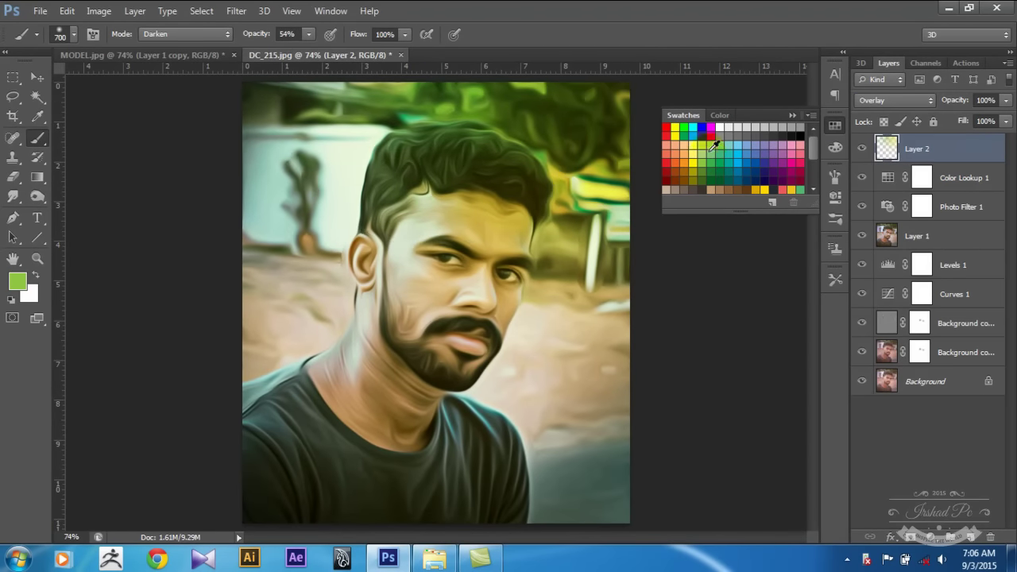
{"action": "left_click", "coordinate": [736, 162]}
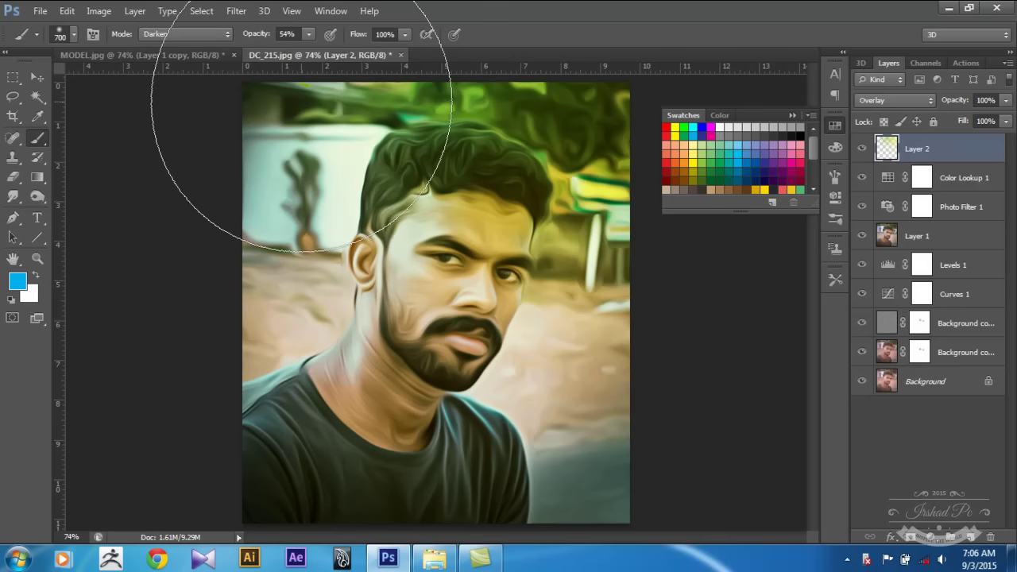
{"action": "left_click", "coordinate": [295, 92]}
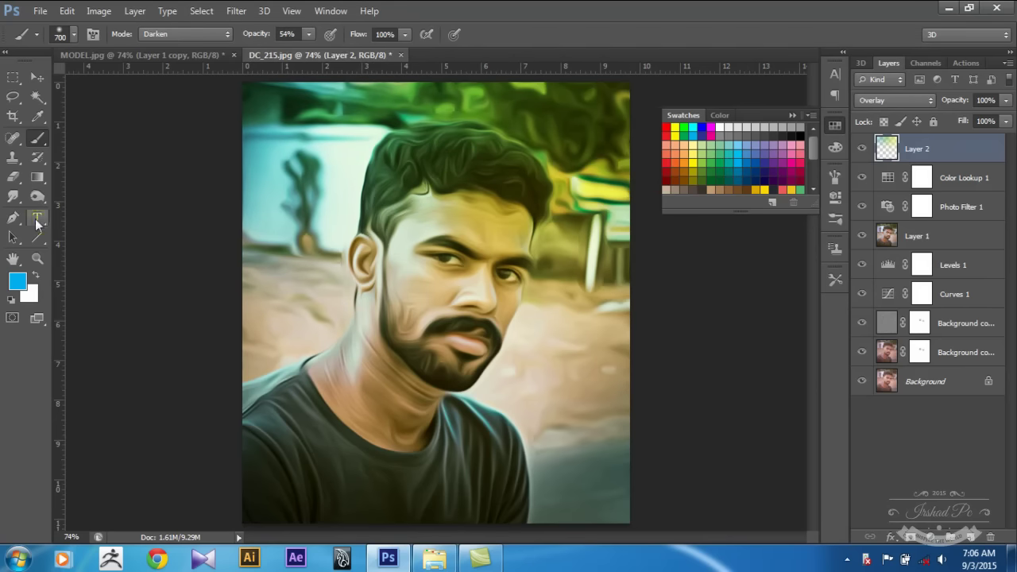
Lower Layer 2's opacity to about 74%
{"action": "left_click", "coordinate": [46, 78]}
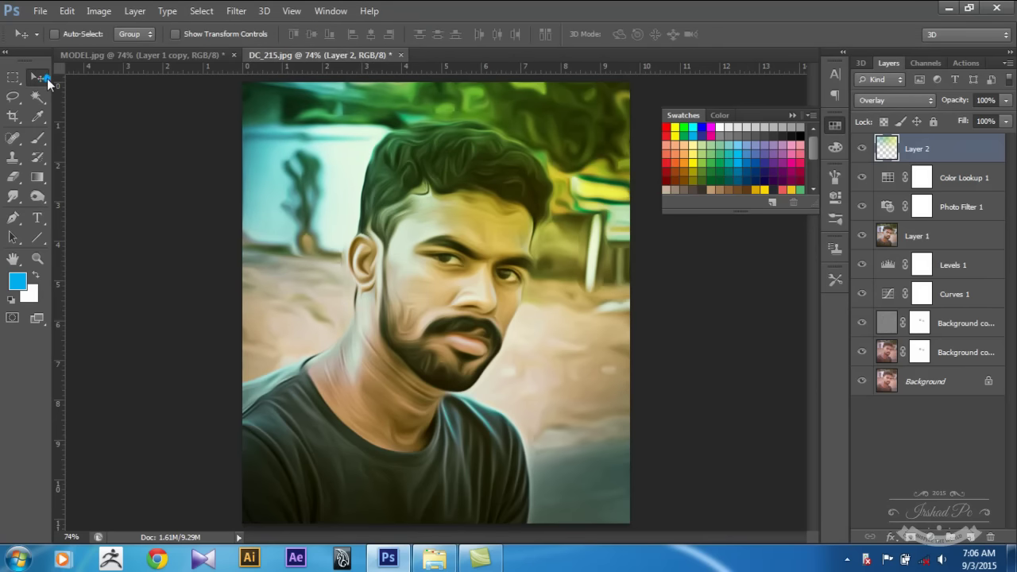
{"action": "left_click", "coordinate": [835, 124]}
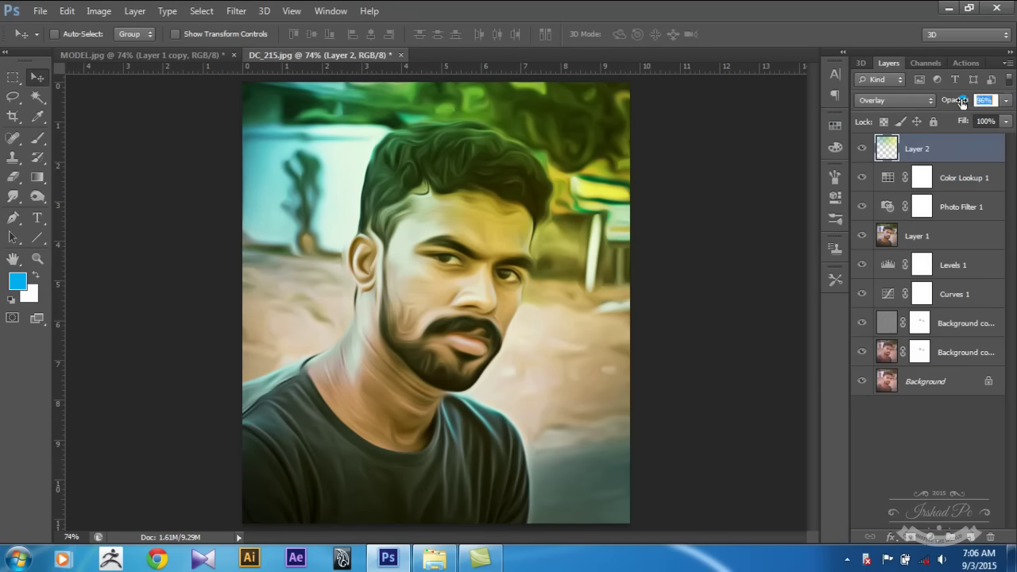
{"action": "left_click_drag", "start_coordinate": [966, 102], "coordinate": [957, 104]}
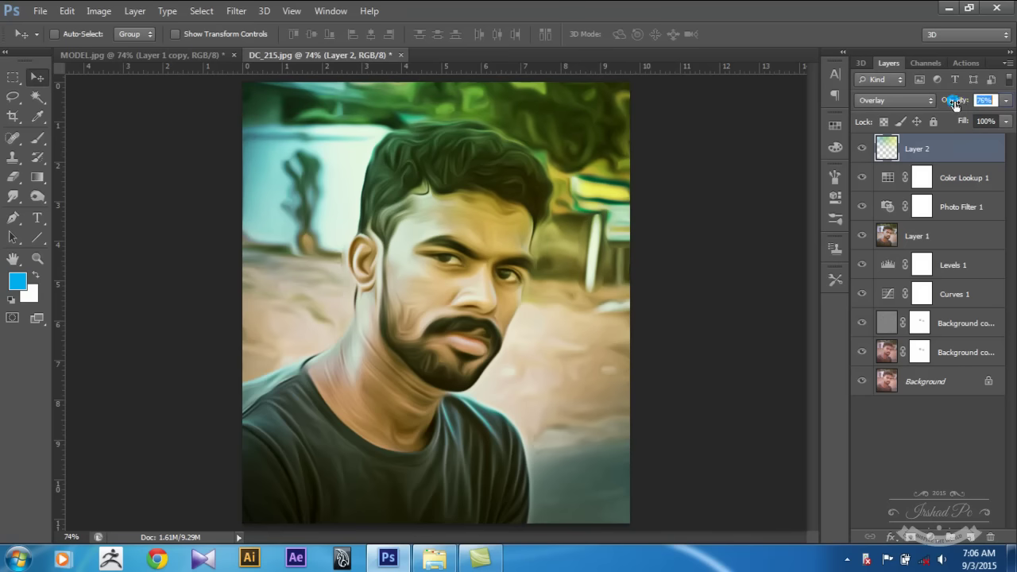
{"action": "key", "text": "Return"}
Stamp all visible layers into a new Layer 3, then add and remove an empty Layer 4
{"action": "key", "text": "ctrl+shift+alt+e"}
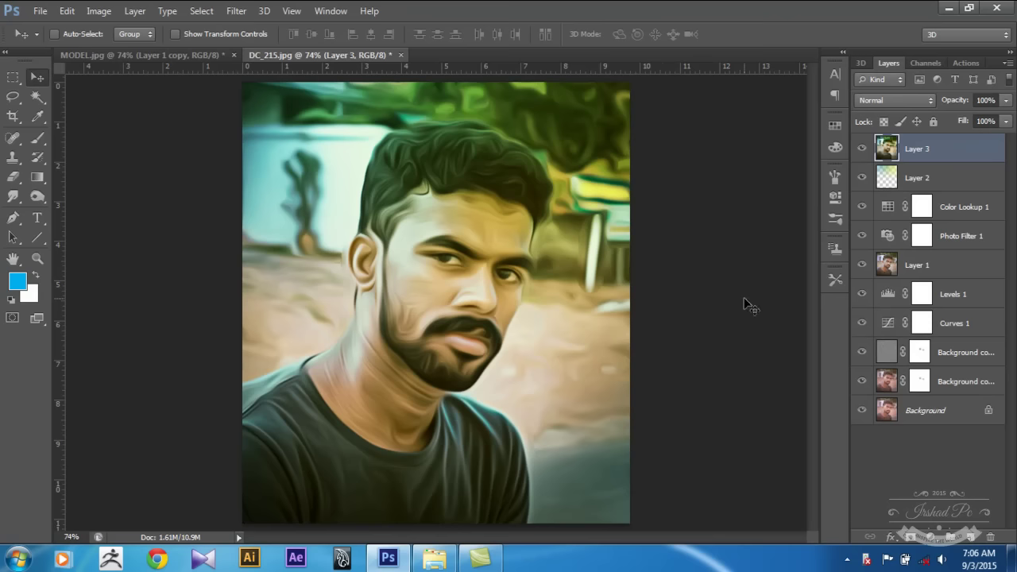
{"action": "left_click", "coordinate": [401, 273]}
{"action": "key", "text": "ctrl+shift+alt+n"}
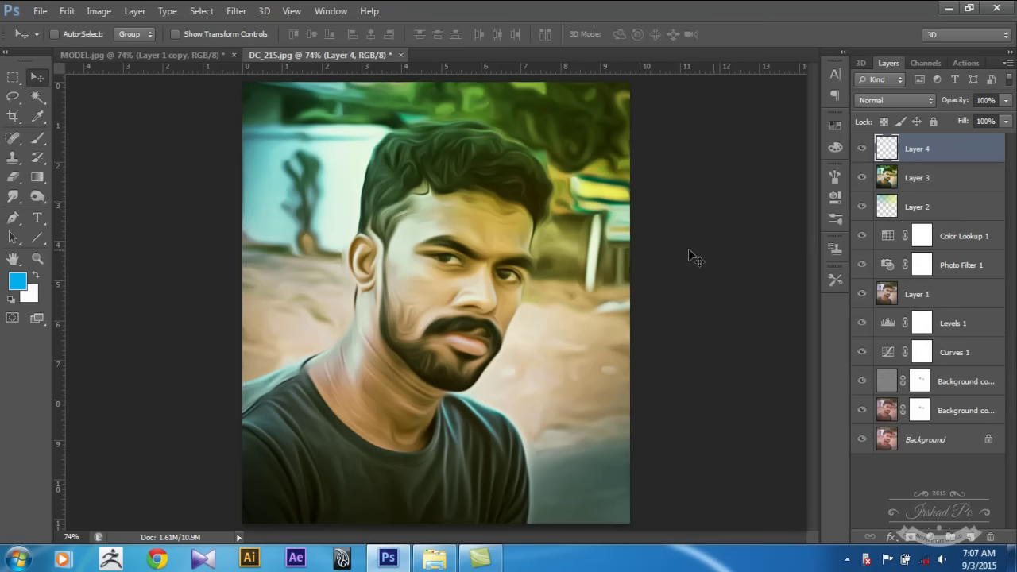
{"action": "left_click", "coordinate": [37, 197]}
{"action": "left_click", "coordinate": [912, 151]}
{"action": "key", "text": "ctrl+e"}
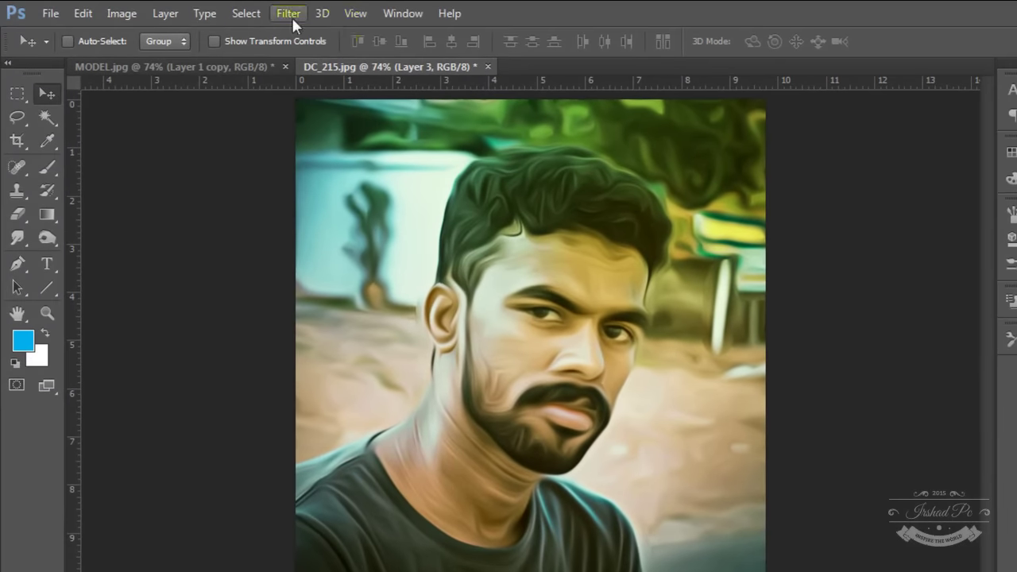
Open the Adaptive Wide Angle fisheye filter and rough in focal length and crop factor
{"action": "left_click", "coordinate": [290, 15]}
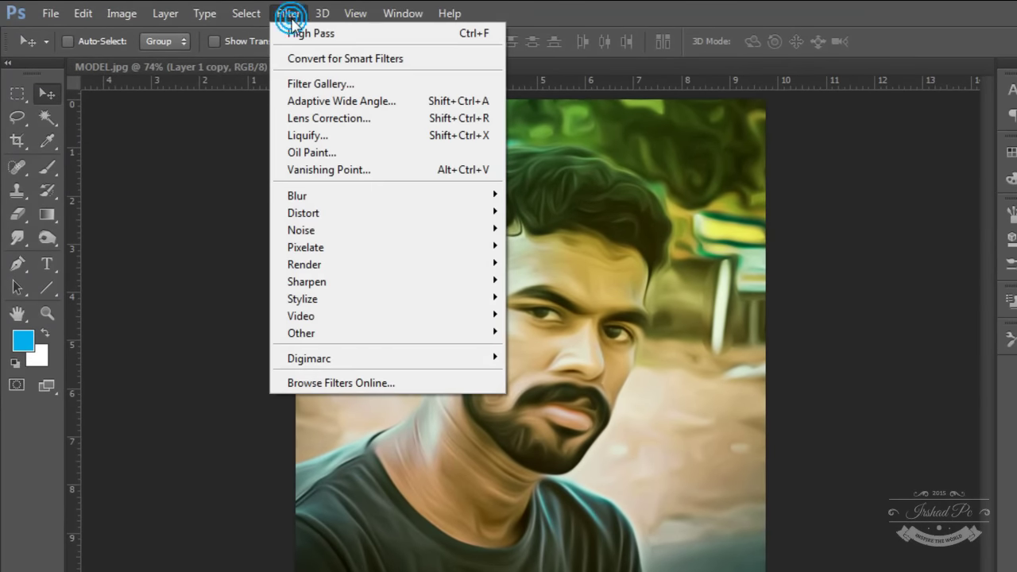
{"action": "left_click", "coordinate": [340, 101]}
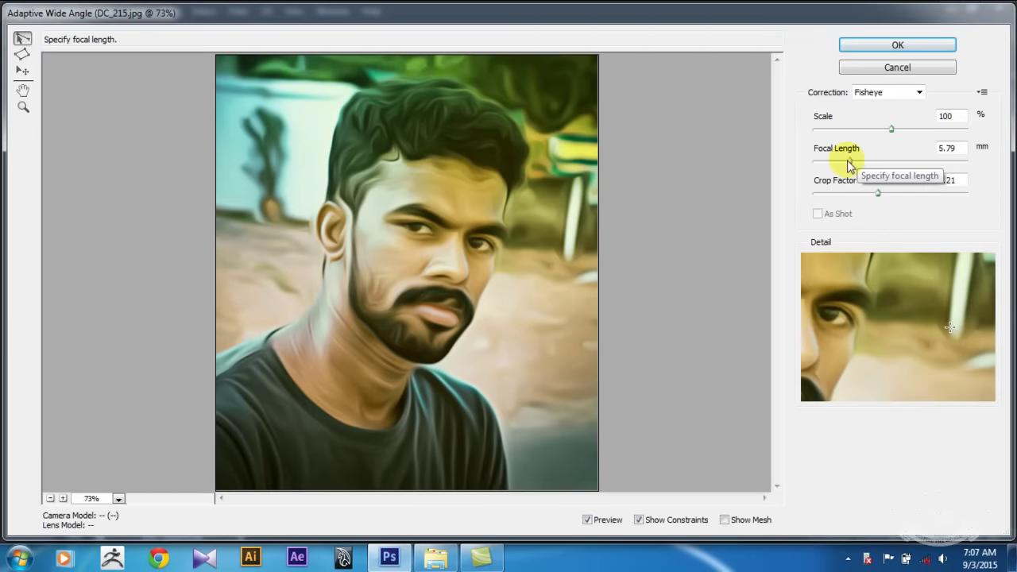
{"action": "left_click_drag", "start_coordinate": [849, 162], "coordinate": [858, 162]}
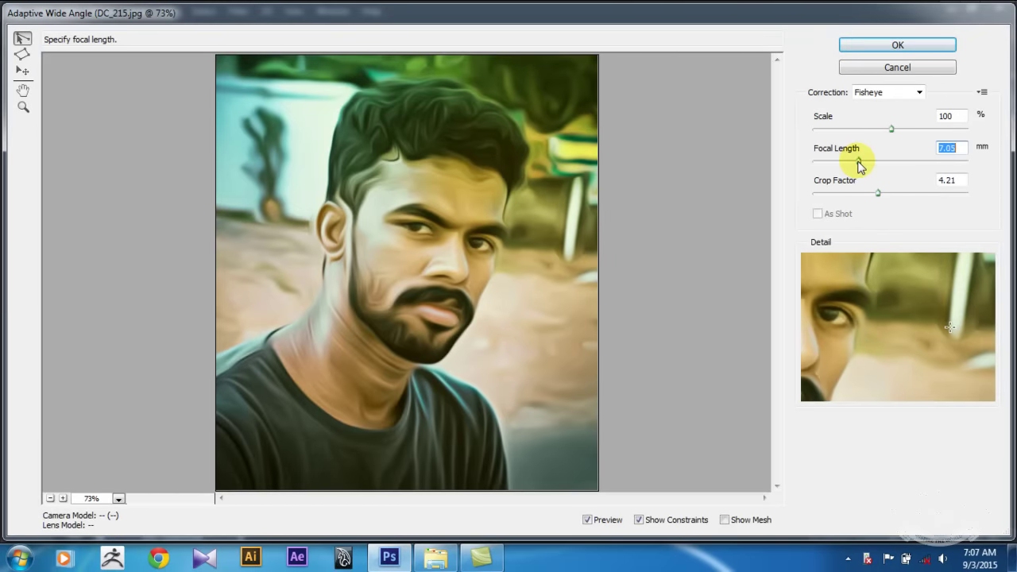
{"action": "left_click_drag", "start_coordinate": [858, 163], "coordinate": [853, 163]}
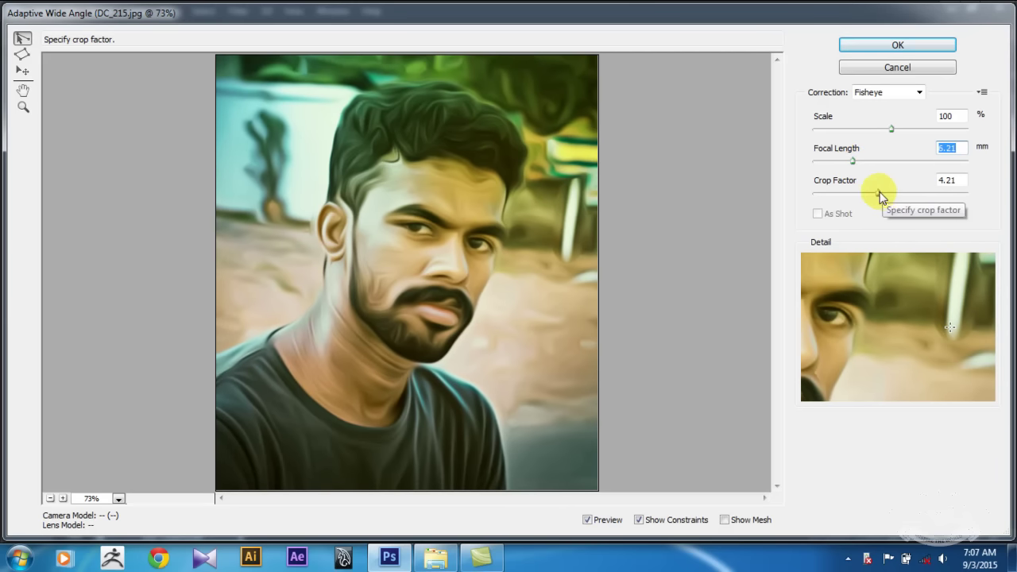
{"action": "left_click", "coordinate": [878, 193]}
{"action": "mouse_move", "coordinate": [878, 193]}
{"action": "left_mouse_down"}
{"action": "mouse_move", "coordinate": [888, 196]}
{"action": "mouse_move", "coordinate": [864, 198]}
{"action": "left_mouse_up"}
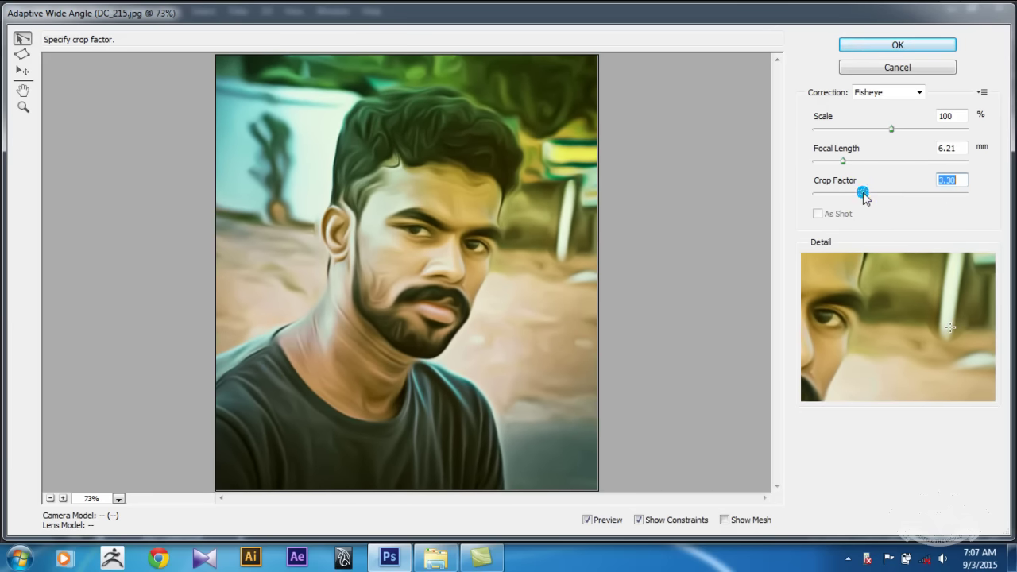
{"action": "left_click_drag", "start_coordinate": [864, 198], "coordinate": [863, 197]}
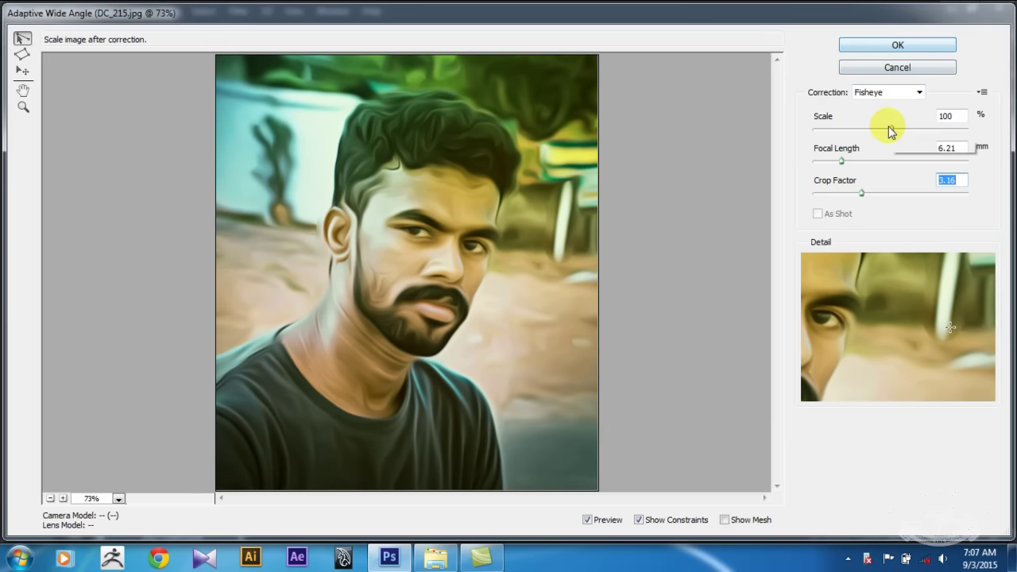
Settle on scale 90%, focal length 7.66 mm, crop factor 3.54, and apply the correction
{"action": "left_click_drag", "start_coordinate": [890, 128], "coordinate": [839, 130]}
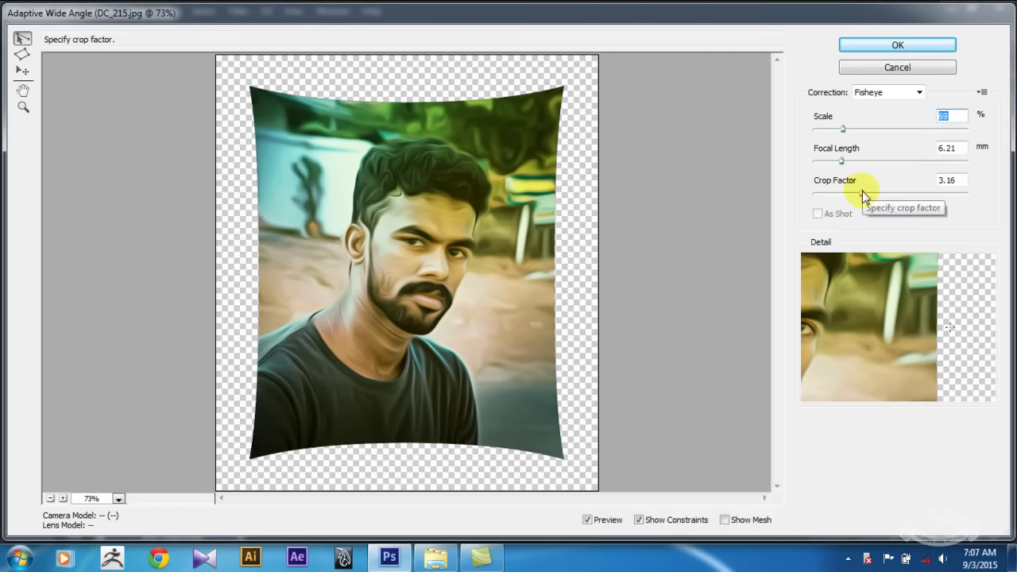
{"action": "left_click", "coordinate": [862, 192]}
{"action": "left_click_drag", "start_coordinate": [863, 194], "coordinate": [856, 162]}
{"action": "left_click", "coordinate": [852, 160]}
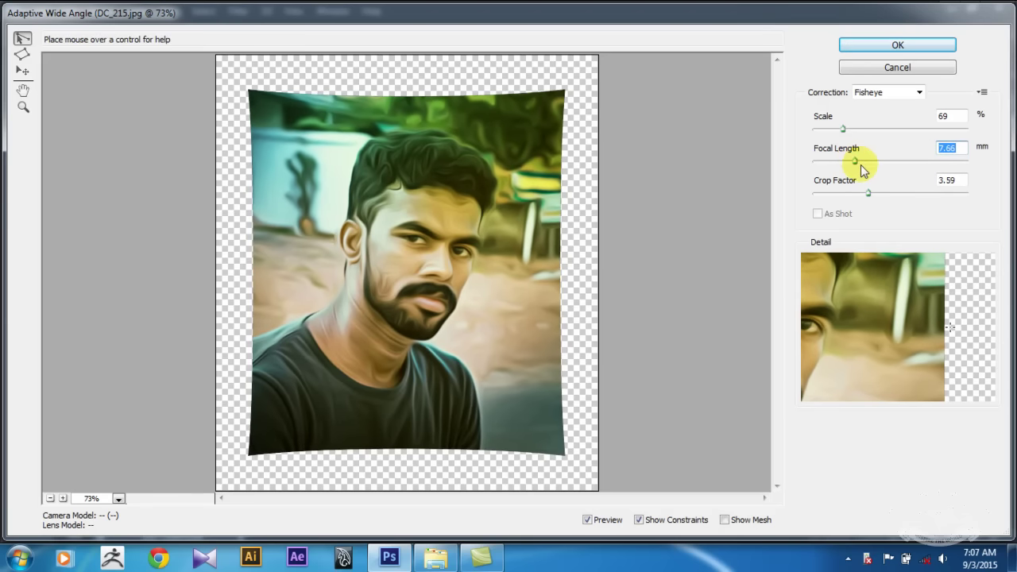
{"action": "left_click_drag", "start_coordinate": [869, 193], "coordinate": [867, 195]}
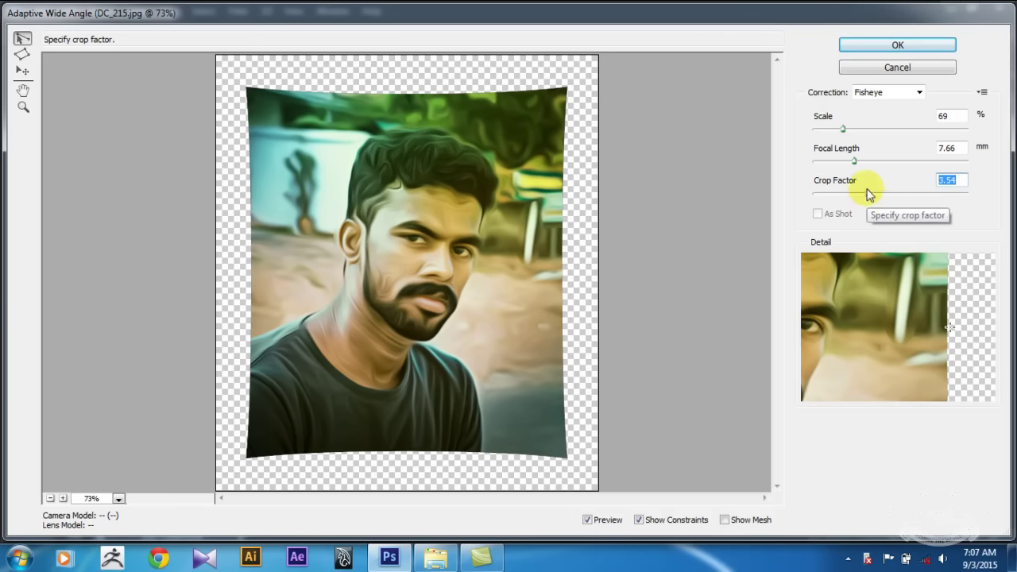
{"action": "left_click_drag", "start_coordinate": [844, 129], "coordinate": [875, 128]}
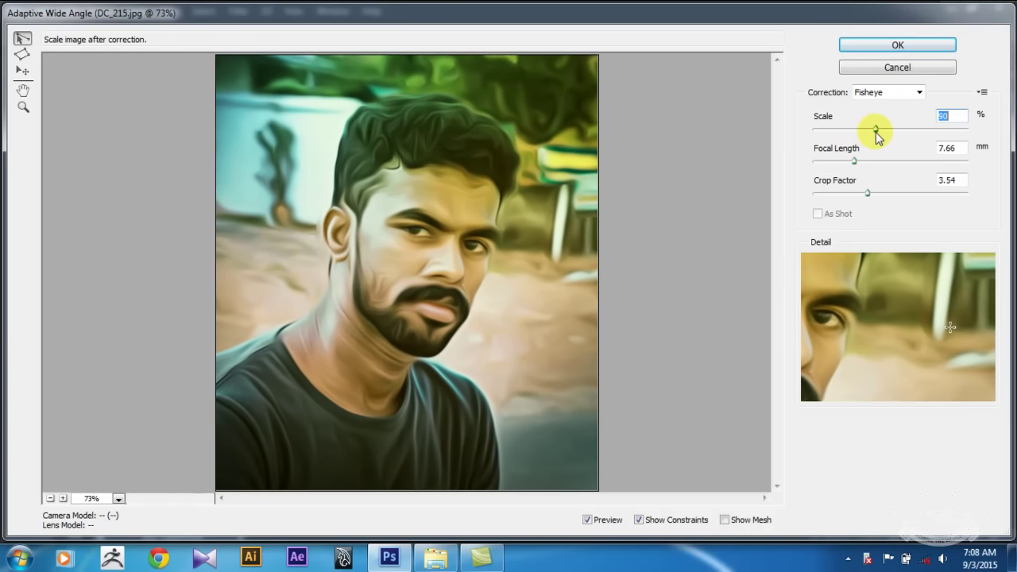
{"action": "left_click", "coordinate": [874, 44]}
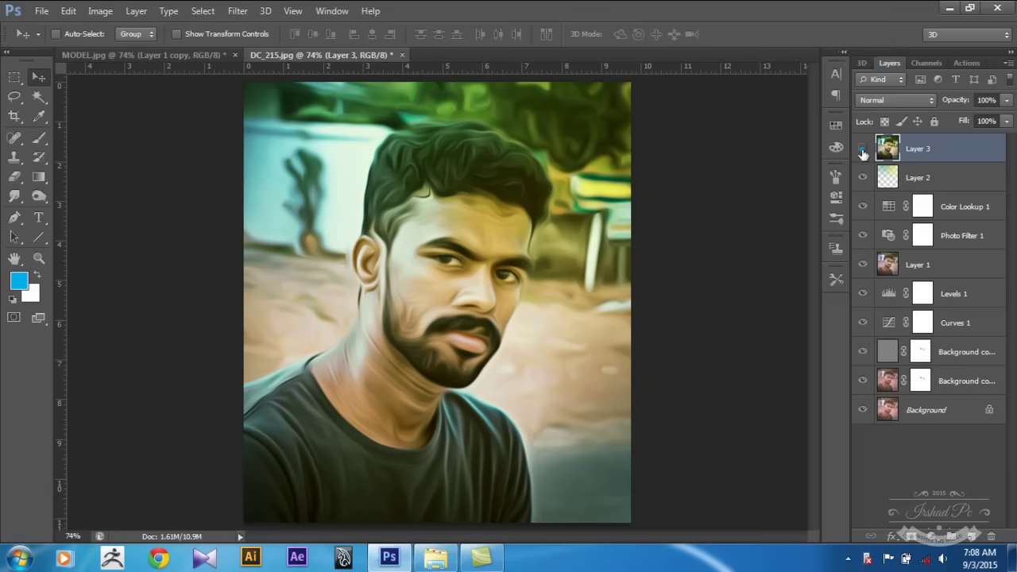
Compare the image with Layer 3 hidden and shown, then add a Color Lookup adjustment layer
{"action": "left_click", "coordinate": [863, 150]}
{"action": "left_click", "coordinate": [863, 149]}
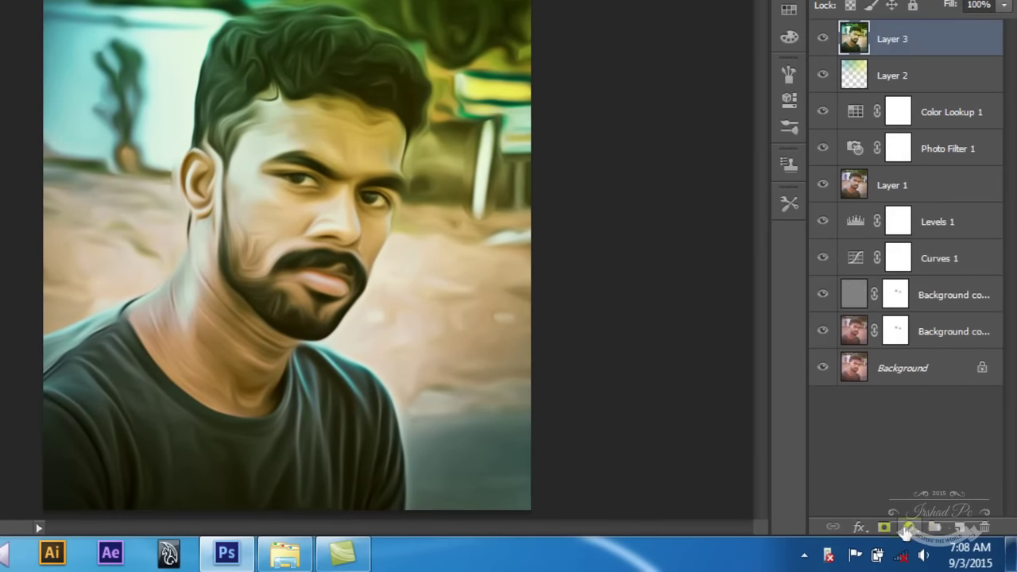
{"action": "left_click", "coordinate": [932, 537]}
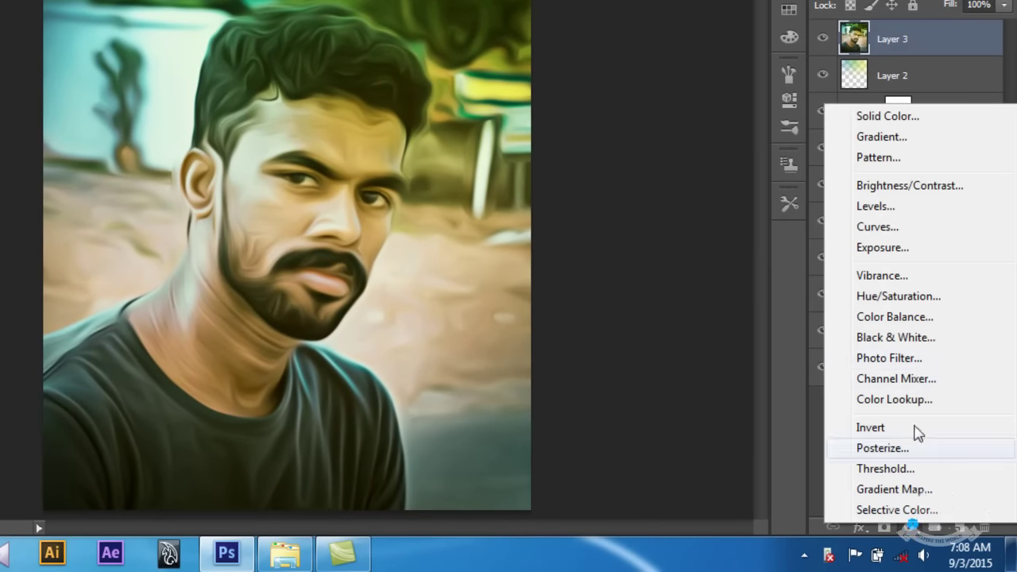
{"action": "left_click", "coordinate": [896, 400]}
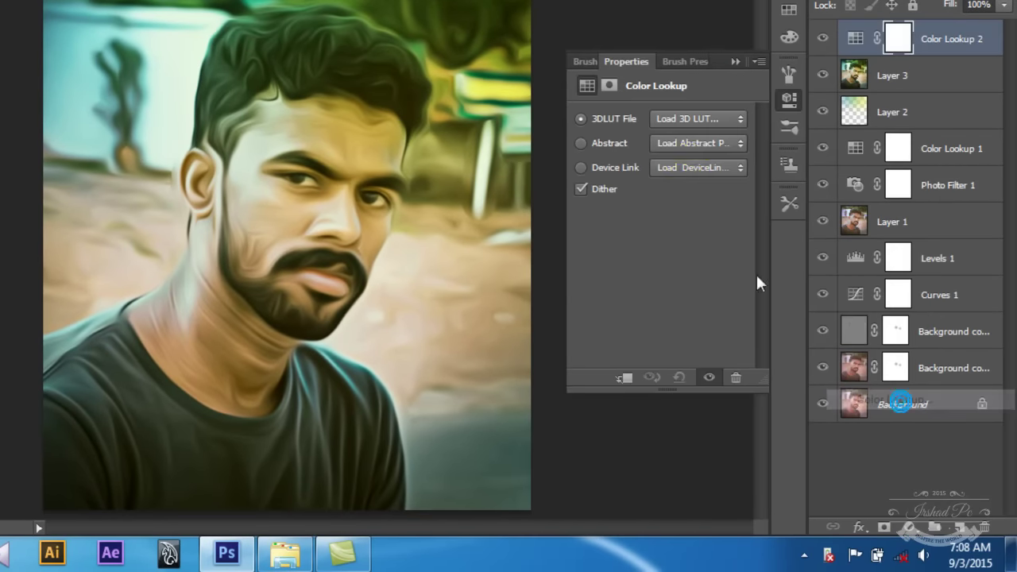
Preview the 3DLUT File looks from Bleach Bypass through TensionGreen
{"action": "left_click", "coordinate": [690, 117]}
{"action": "left_click", "coordinate": [699, 230]}
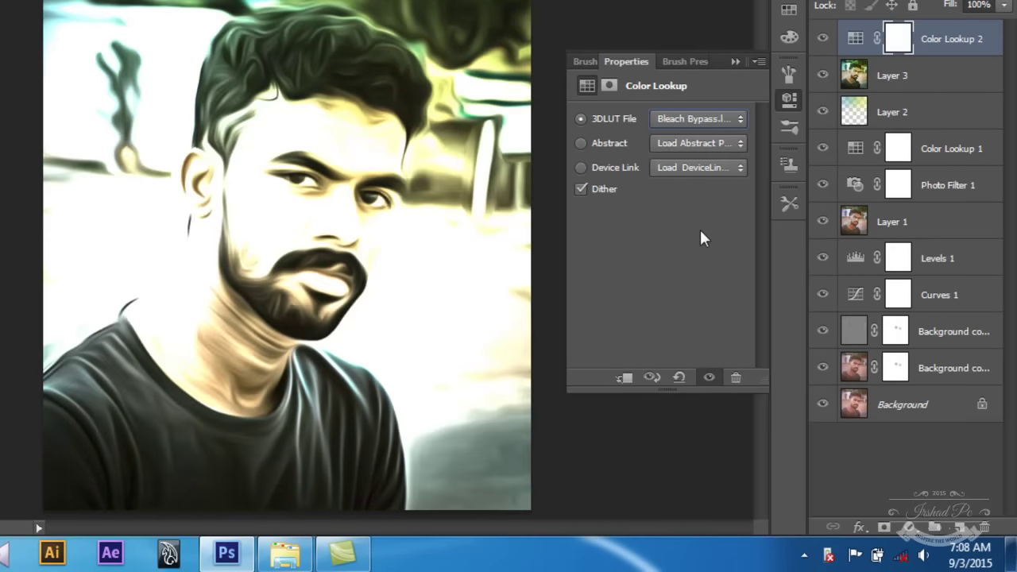
{"action": "key", "text": "Down"}
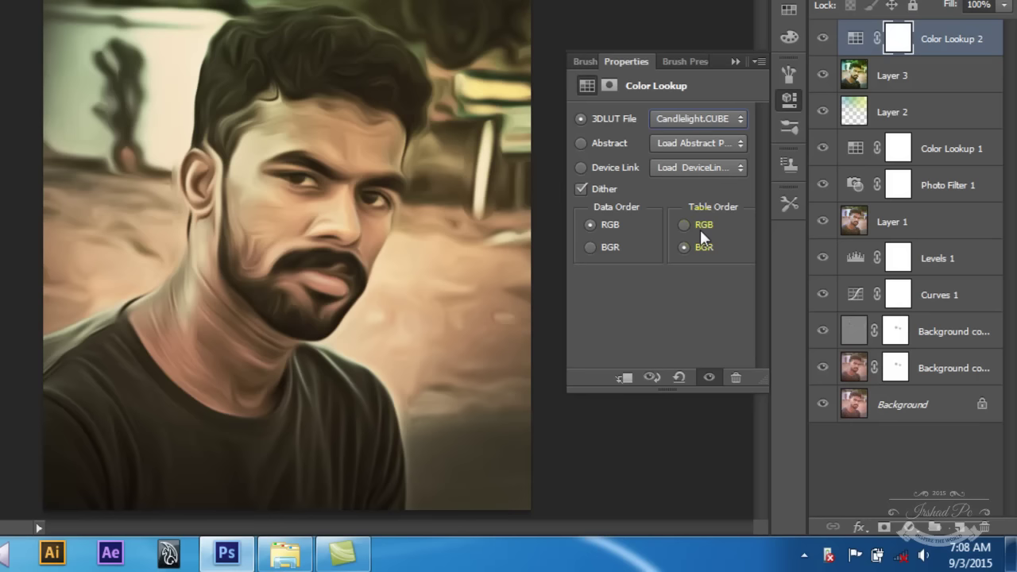
{"action": "key", "text": "Down"}
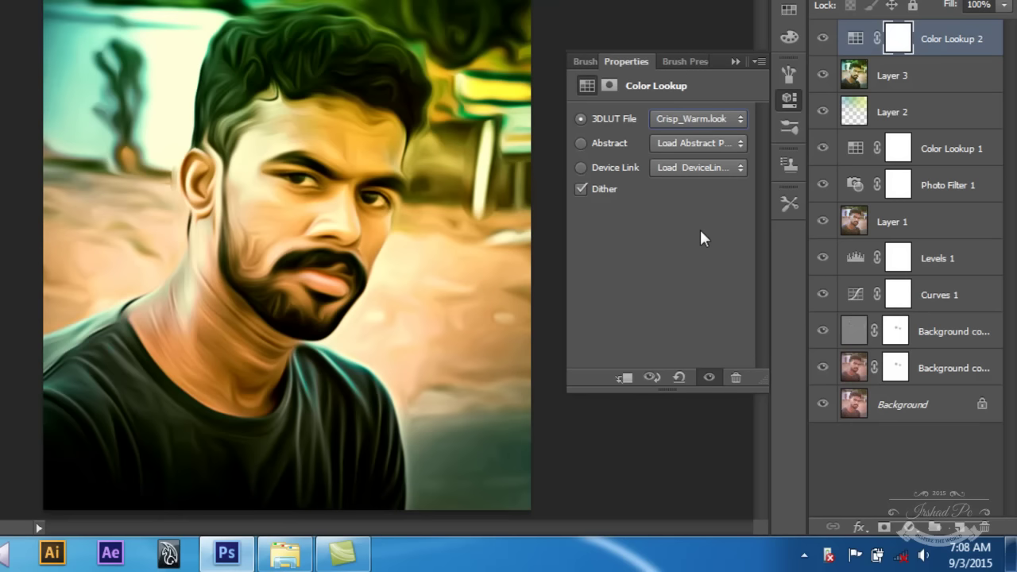
{"action": "key", "text": "Down"}
{"action": "key", "text": "Down"}
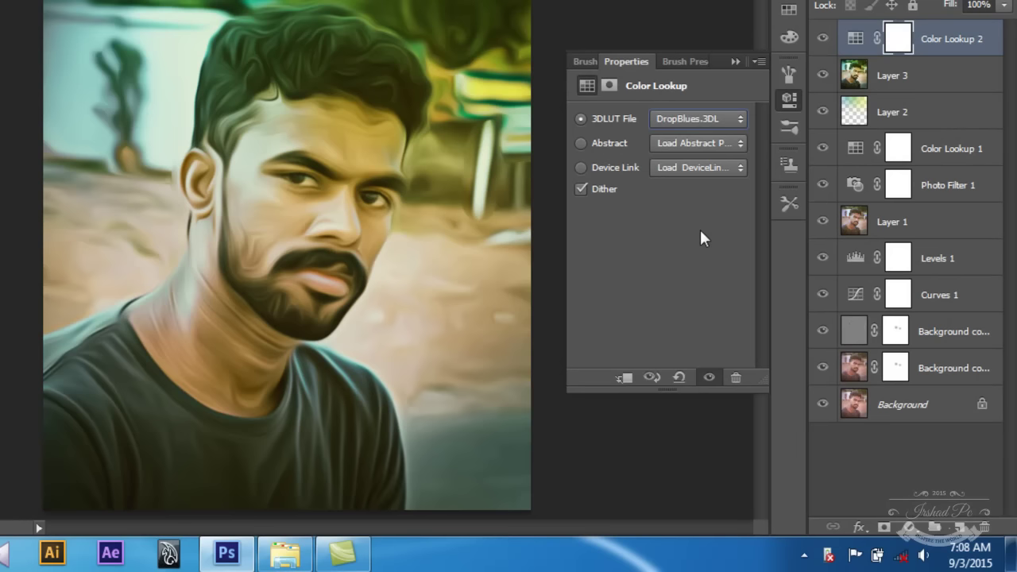
{"action": "key", "text": "Down"}
{"action": "key", "text": "Down"}
{"action": "key", "text": "Up"}
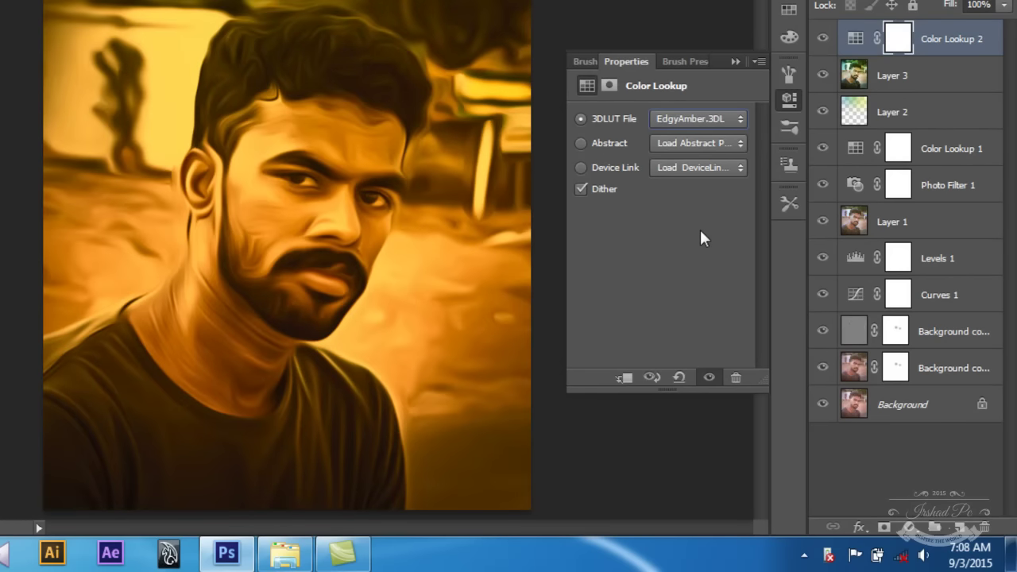
{"action": "key", "text": "Down"}
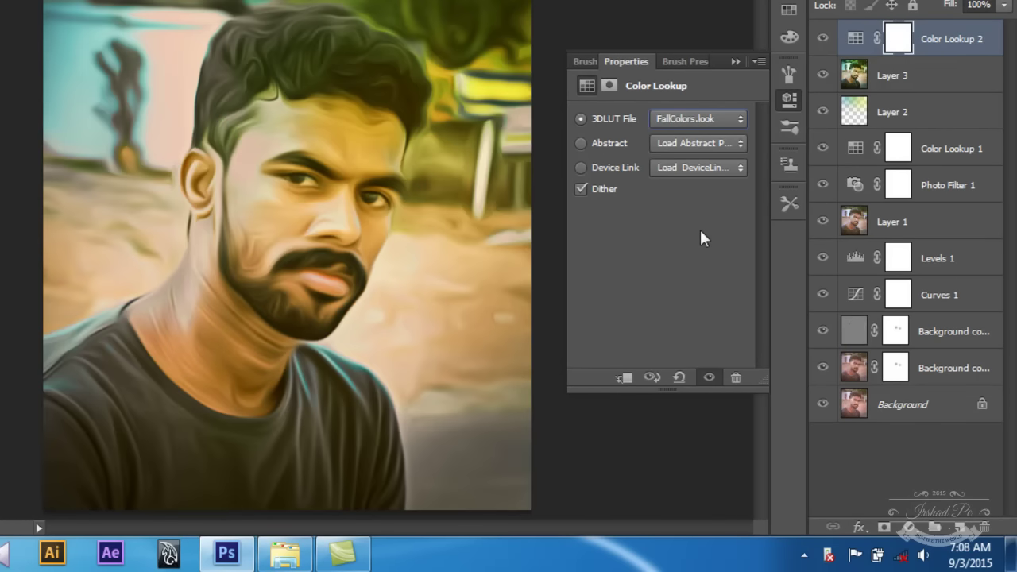
{"action": "key", "text": "Down"}
{"action": "key", "text": "Down"}
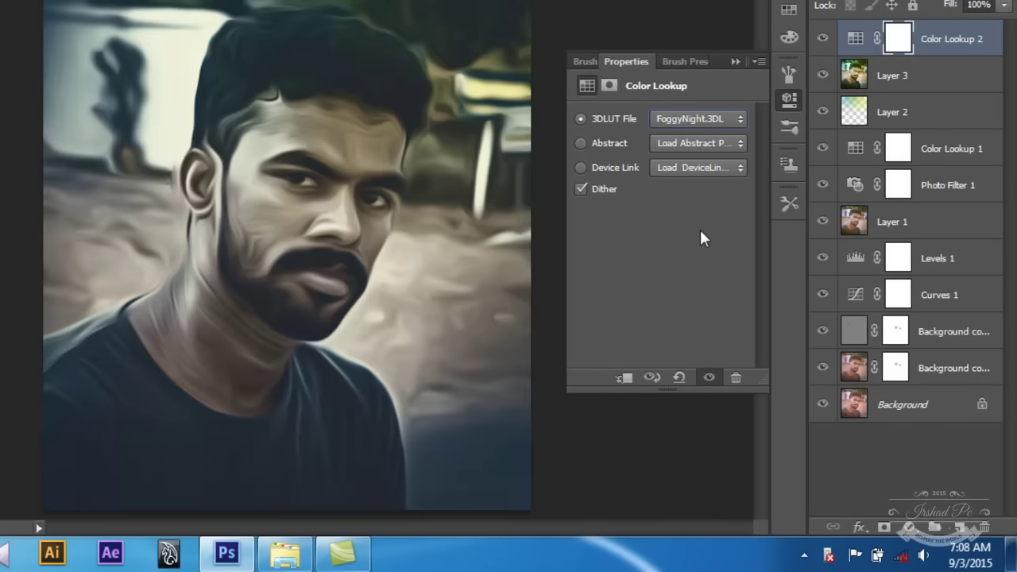
{"action": "key", "text": "Up"}
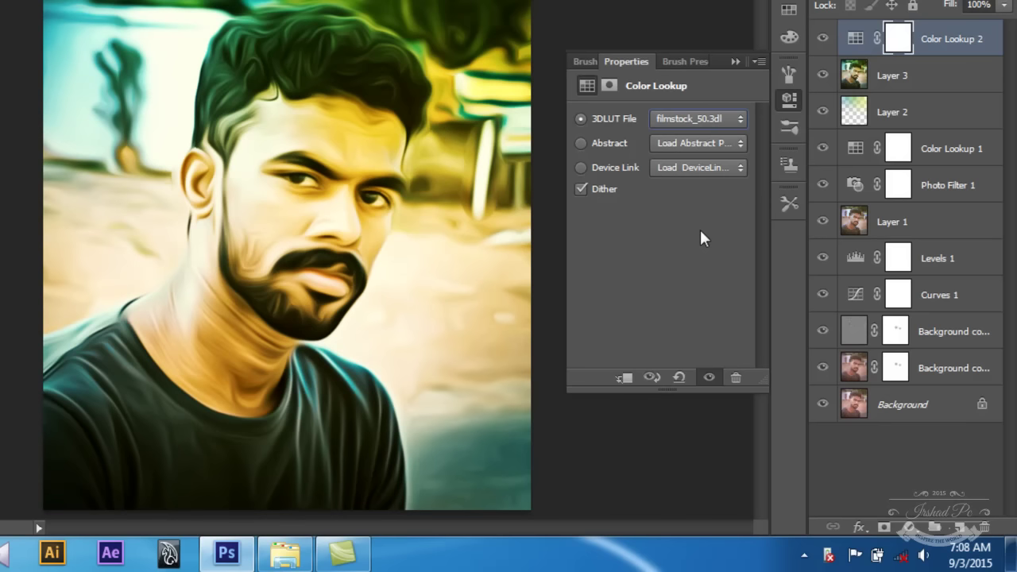
{"action": "key", "text": "Down"}
{"action": "key", "text": "Down"}
{"action": "key", "text": "Down"}
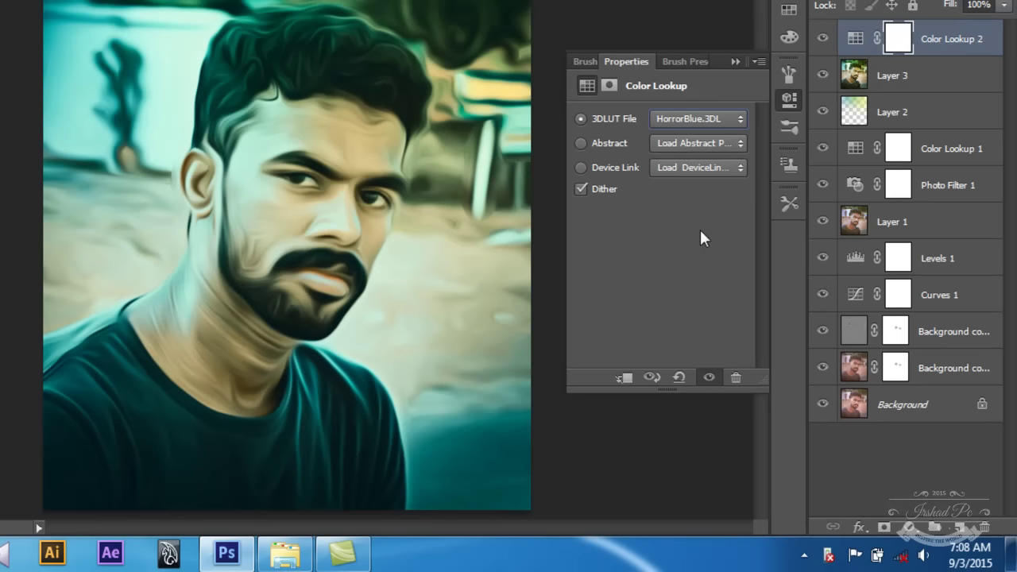
{"action": "key", "text": "Down"}
{"action": "key", "text": "Up"}
{"action": "key", "text": "Down"}
{"action": "key", "text": "Down"}
{"action": "key", "text": "Down"}
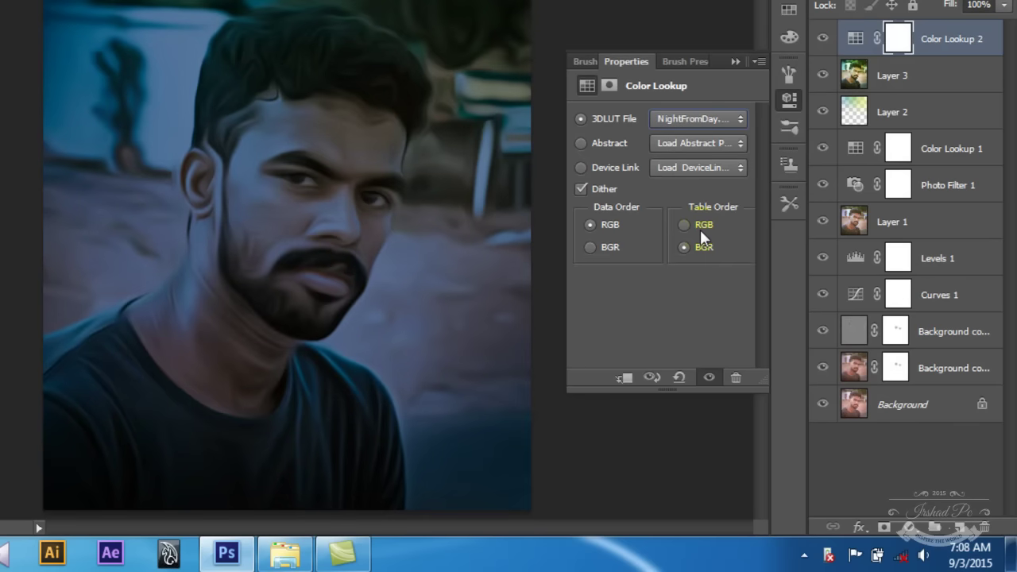
{"action": "key", "text": "Down"}
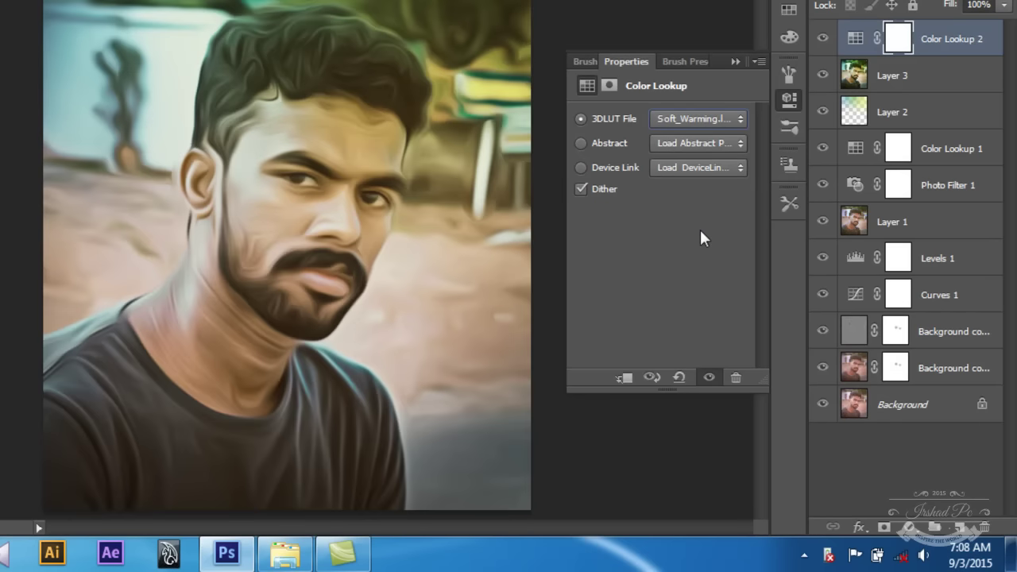
{"action": "key", "text": "Down"}
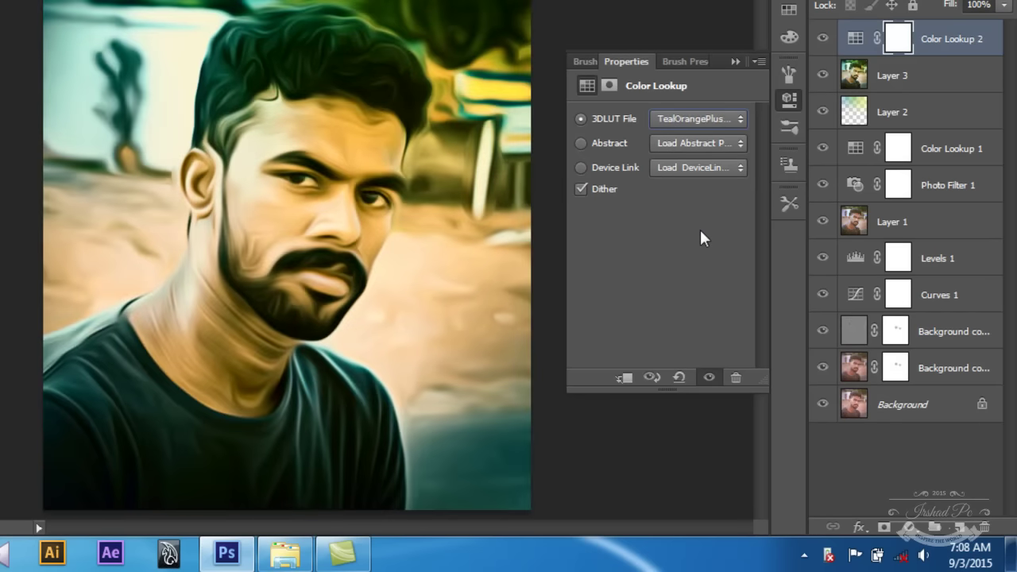
{"action": "key", "text": "Down"}
{"action": "key", "text": "Up"}
Choose Crisp_Warm.look as the final 3DLUT grade and collapse the Properties panel
{"action": "left_click", "coordinate": [709, 119]}
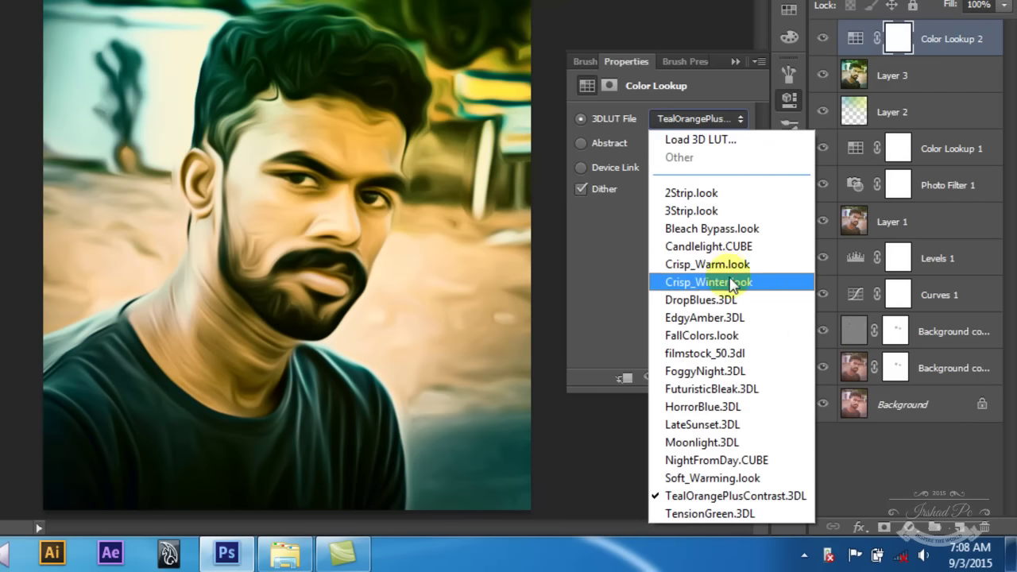
{"action": "left_click", "coordinate": [728, 264]}
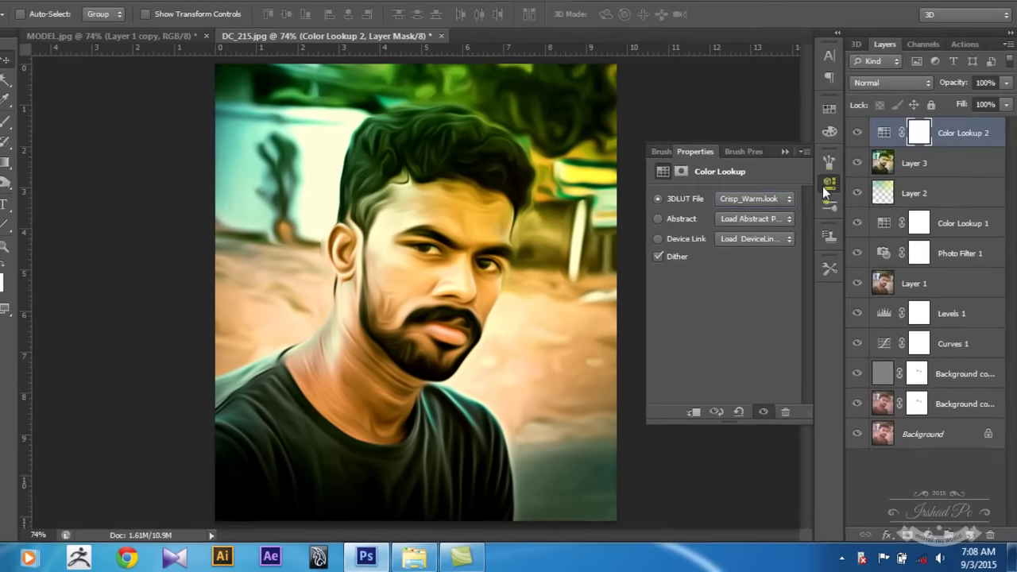
{"action": "left_click", "coordinate": [831, 198]}
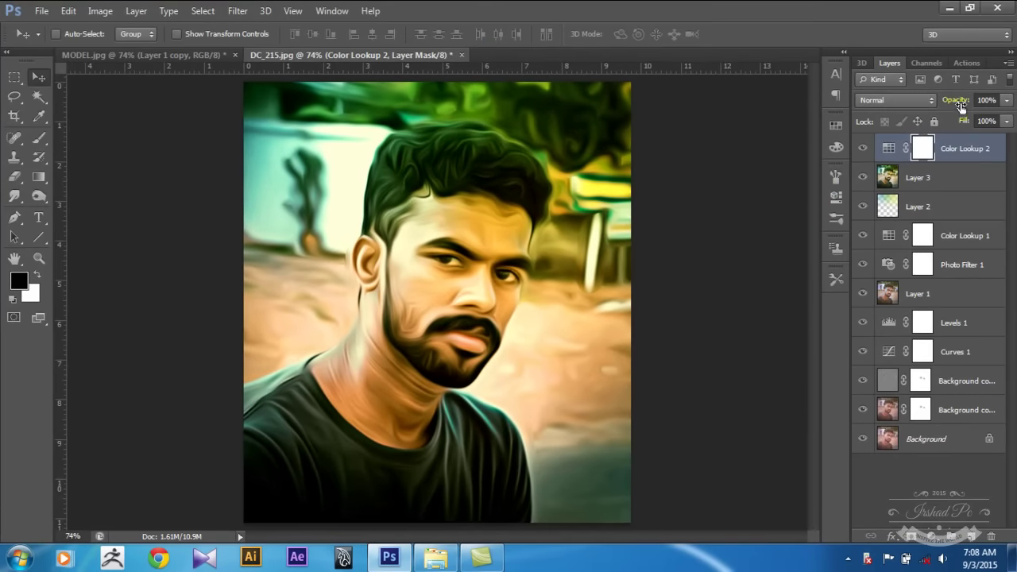
Drag Color Lookup 2's Opacity down to 64%
{"action": "left_click_drag", "start_coordinate": [960, 105], "coordinate": [957, 105]}
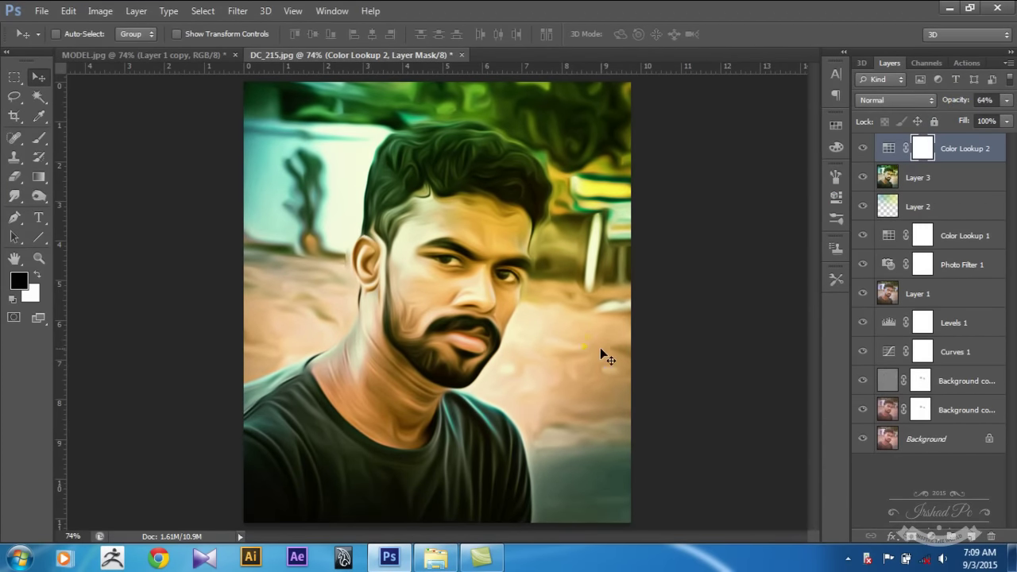